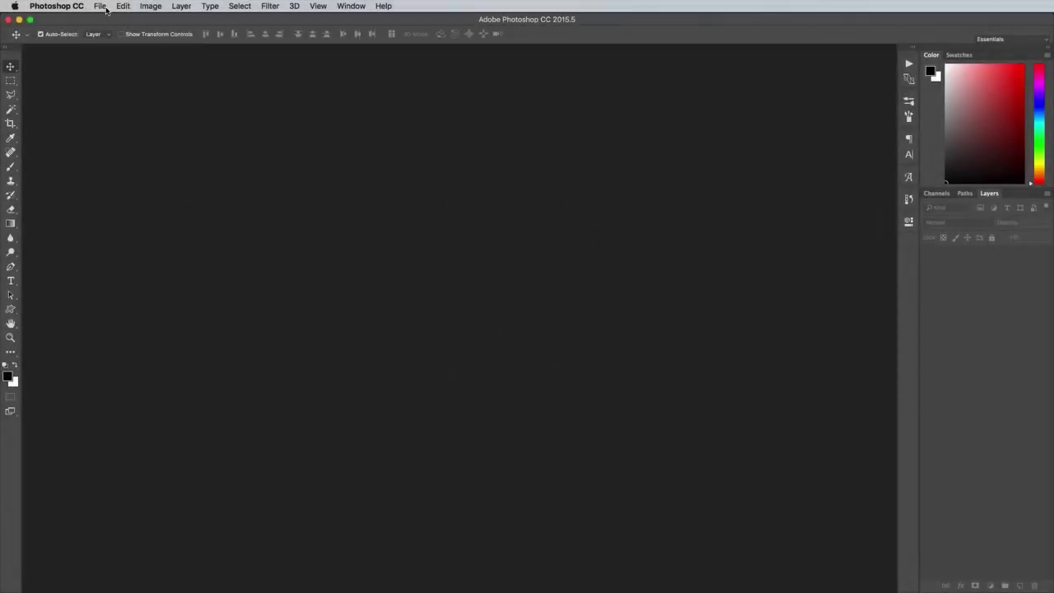
# Create a new white 2000 × 1000 px, 72 ppi document and pick the Type tool.
pyautogui.click(100, 6)
pyautogui.click(112, 20)
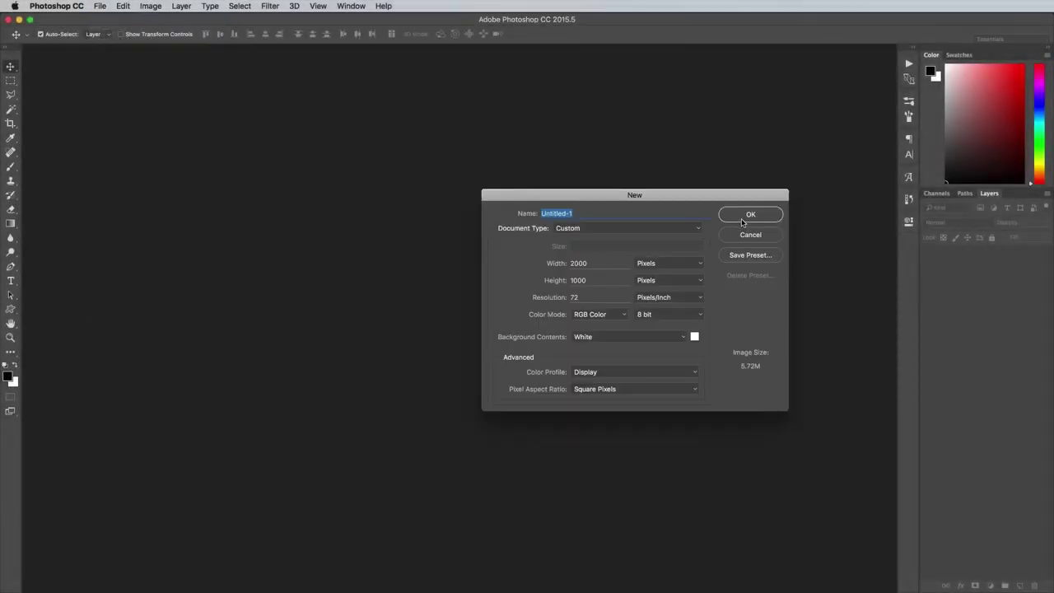
pyautogui.click(745, 217)
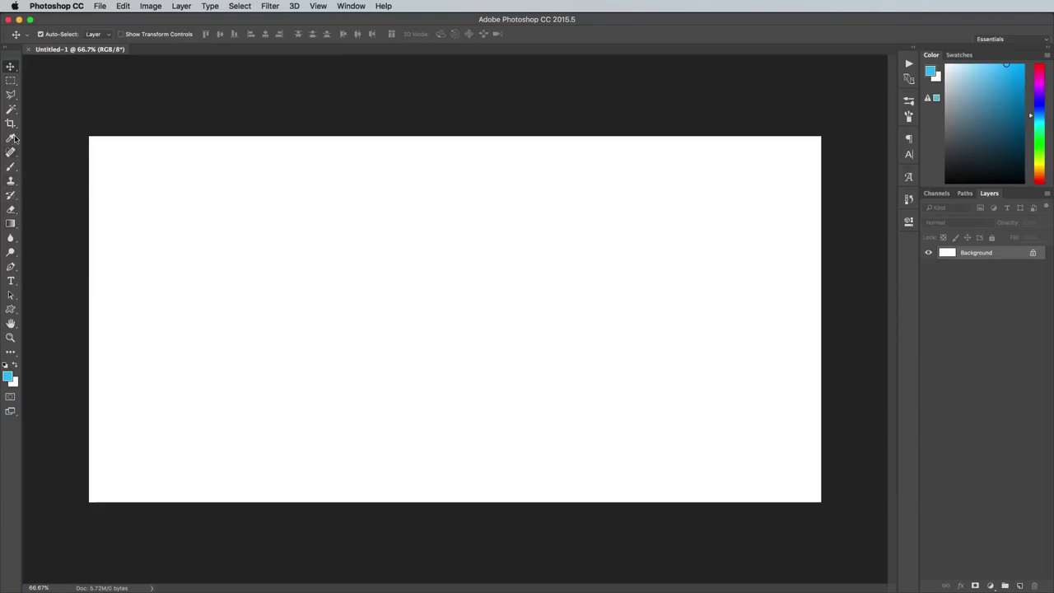
pyautogui.click(11, 281)
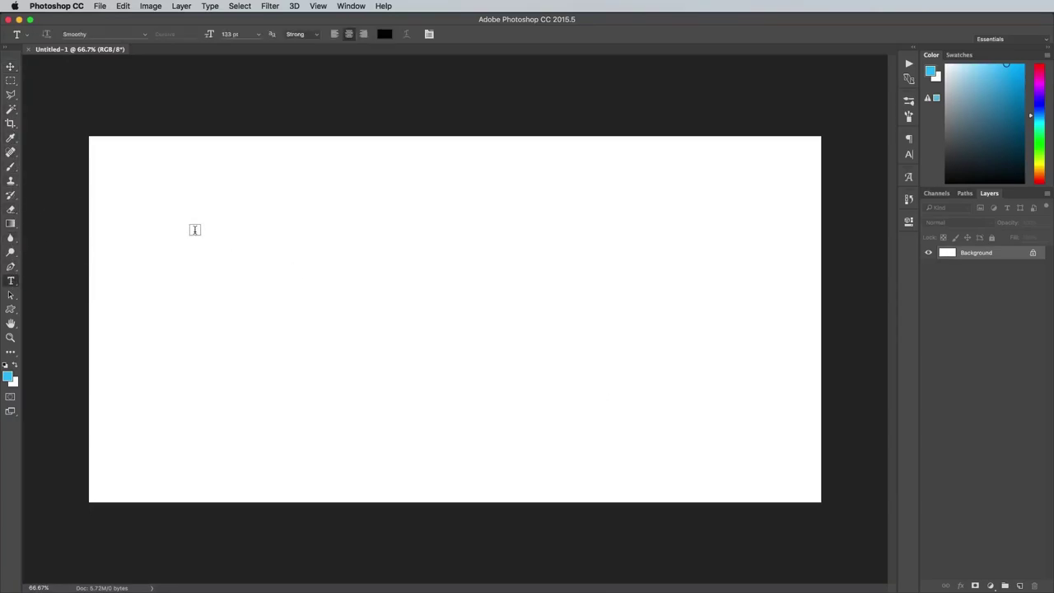
# Type 'Just another day in', drag it to the canvas centre, and start a second text line below.
pyautogui.click(241, 265)
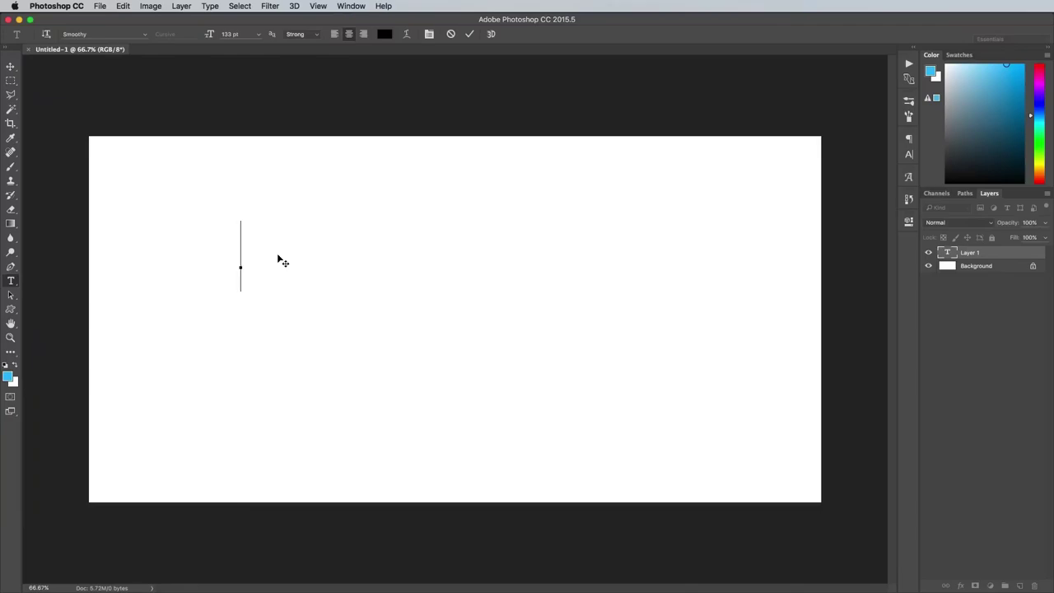
pyautogui.write('Just another day in')
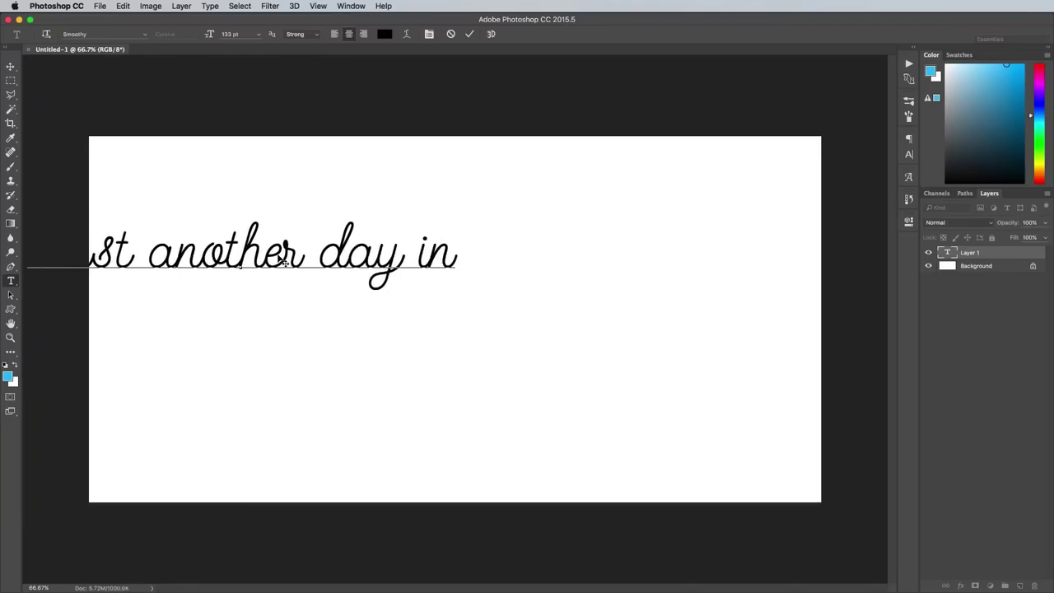
pyautogui.click(10, 66)
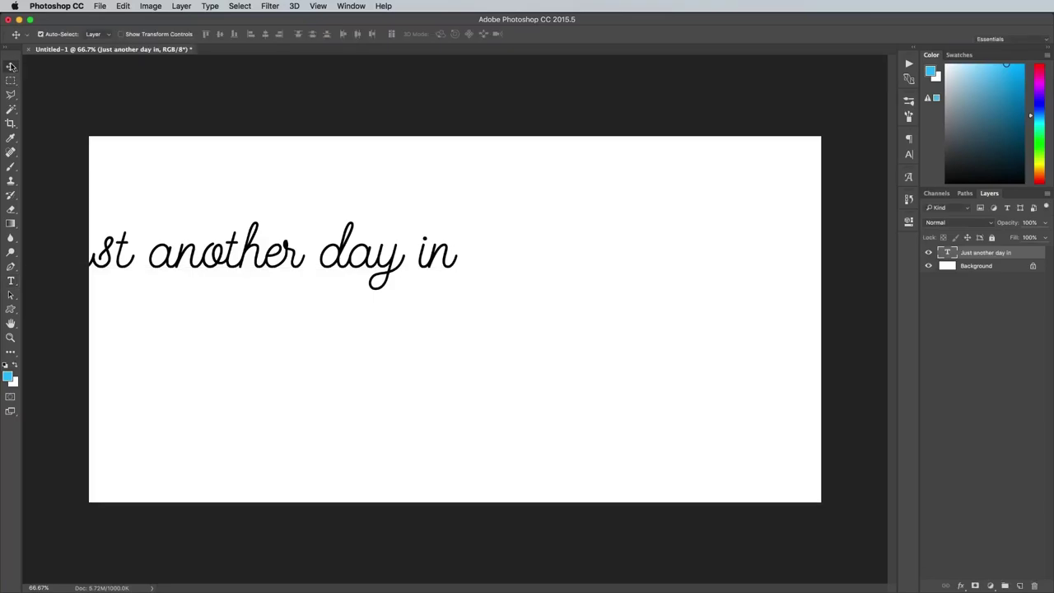
pyautogui.moveTo(173, 260); pyautogui.dragTo(373, 255)
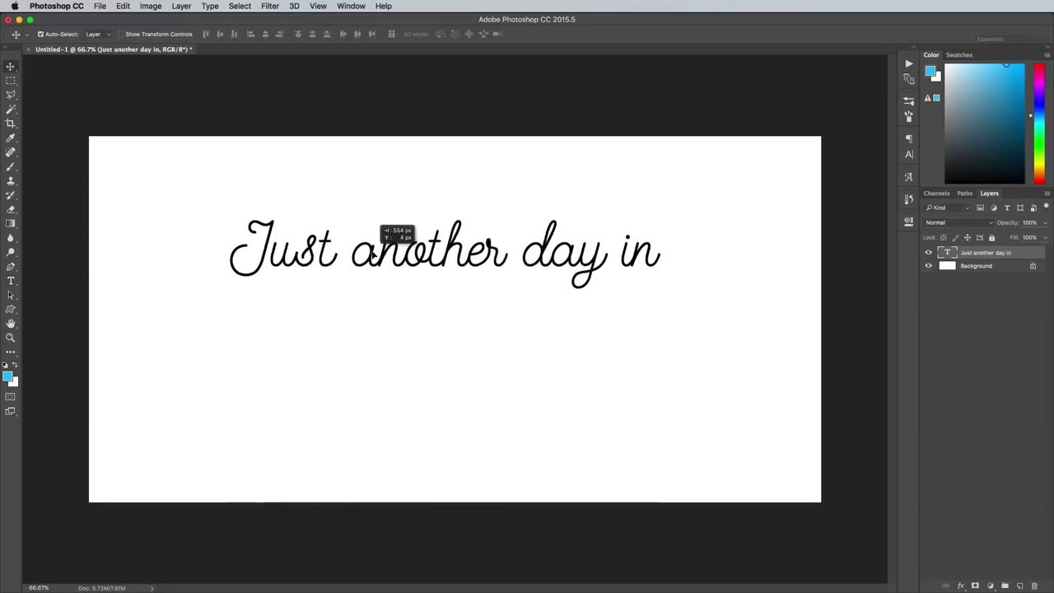
pyautogui.press('t')
pyautogui.click(341, 357)
# Type 'NEW YORK CITY' and set it in Cervo Medium with Optical kerning.
pyautogui.write('NEW YORK CITY')
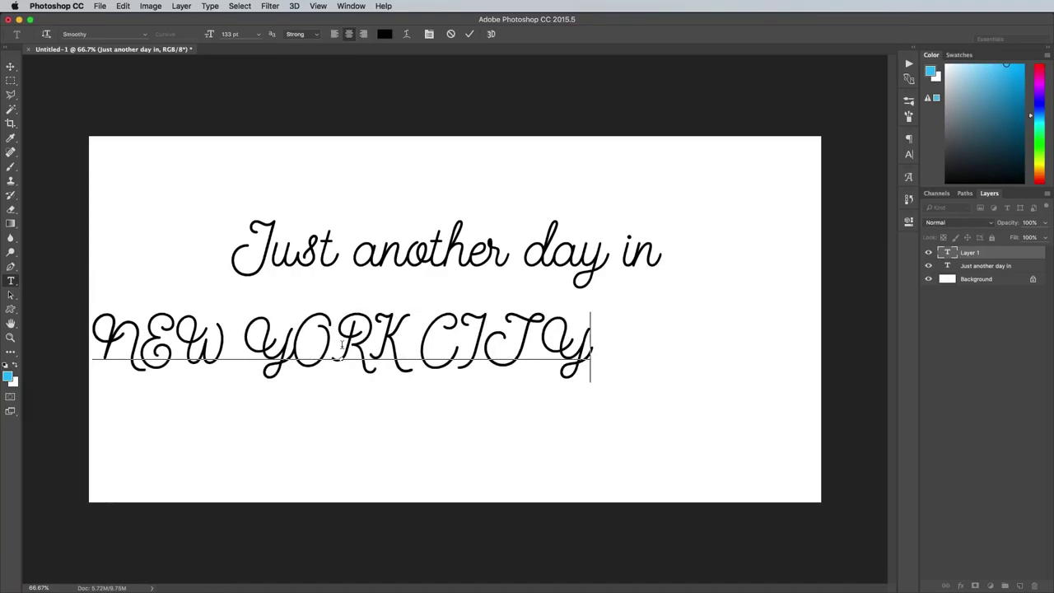
pyautogui.hotkey('ctrl', 'a')
pyautogui.click(74, 34)
pyautogui.write('cervo')
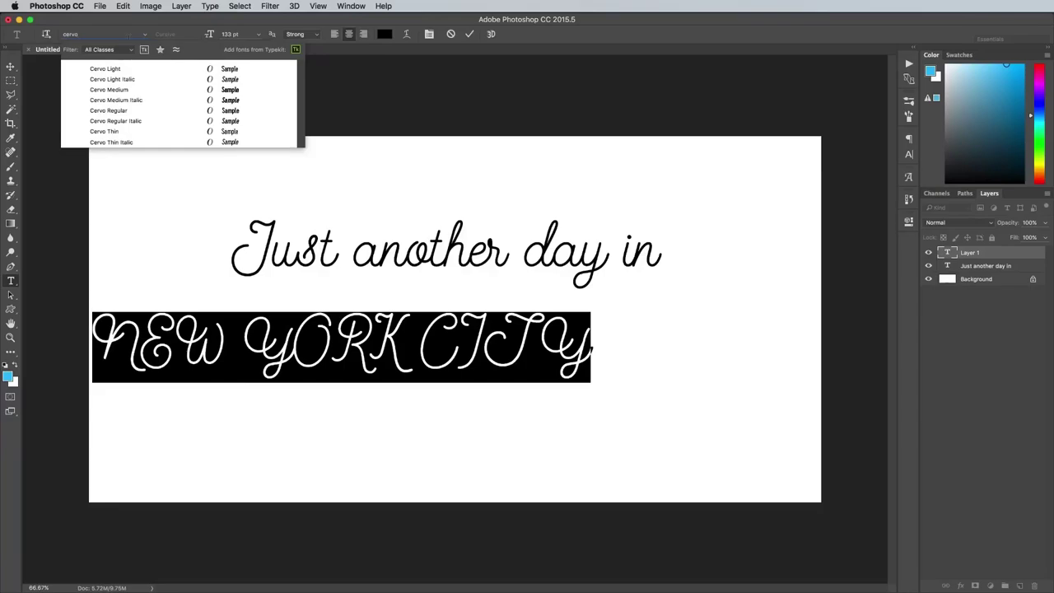
pyautogui.click(132, 91)
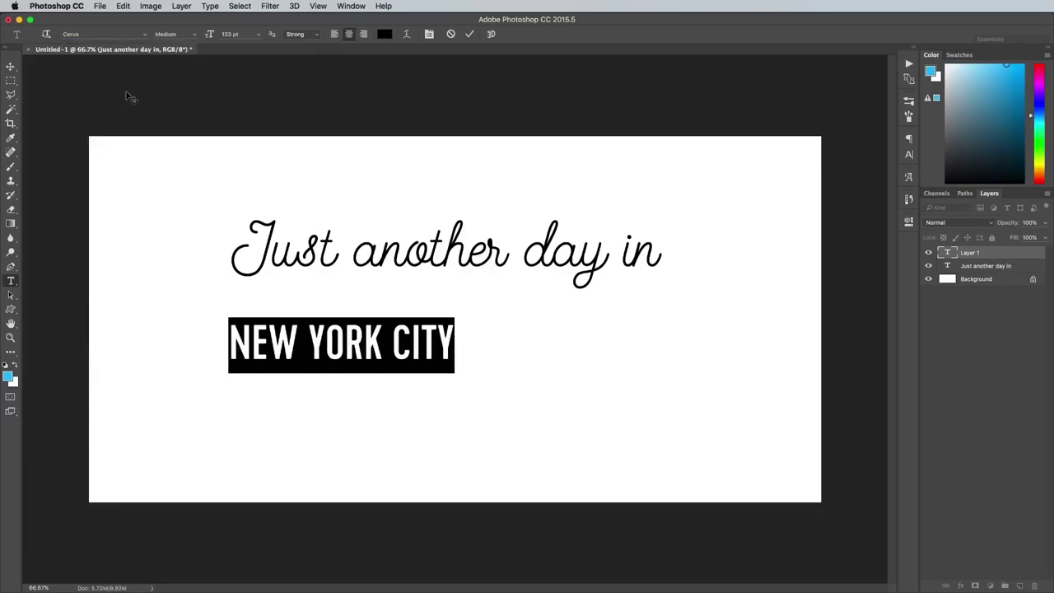
pyautogui.click(910, 154)
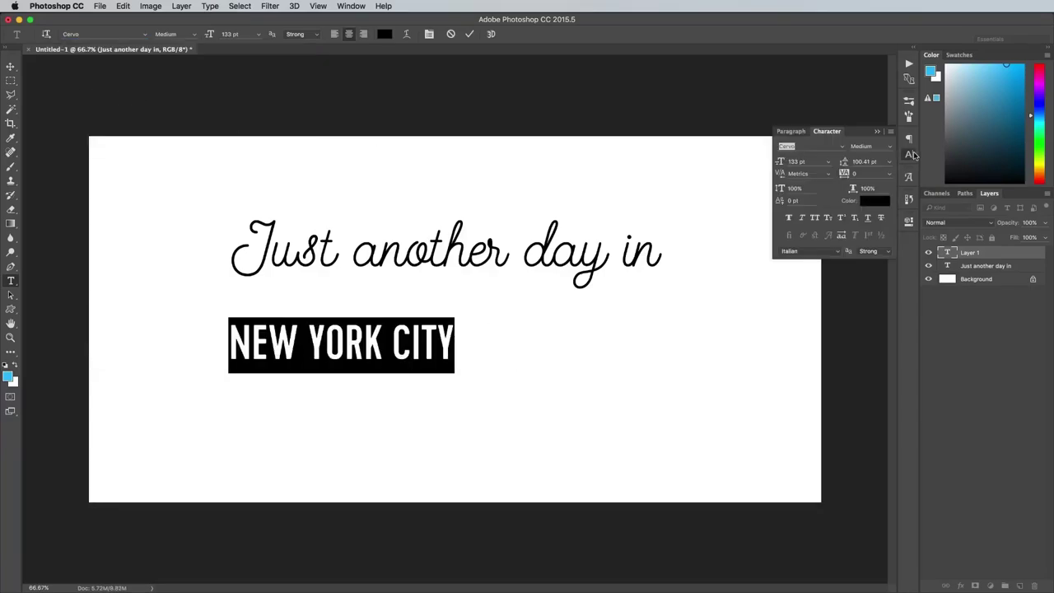
pyautogui.click(828, 175)
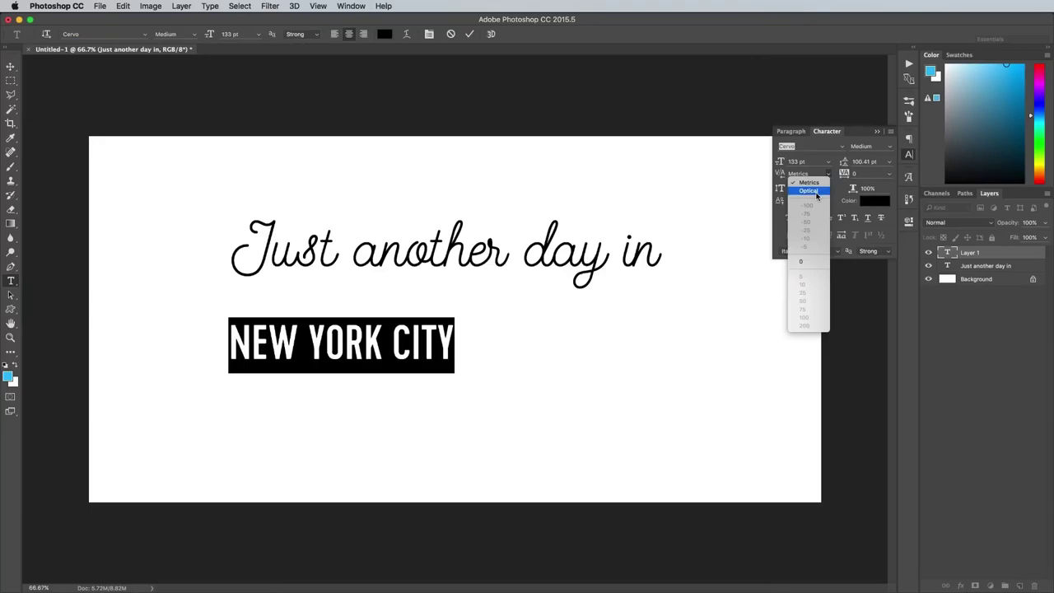
pyautogui.click(808, 191)
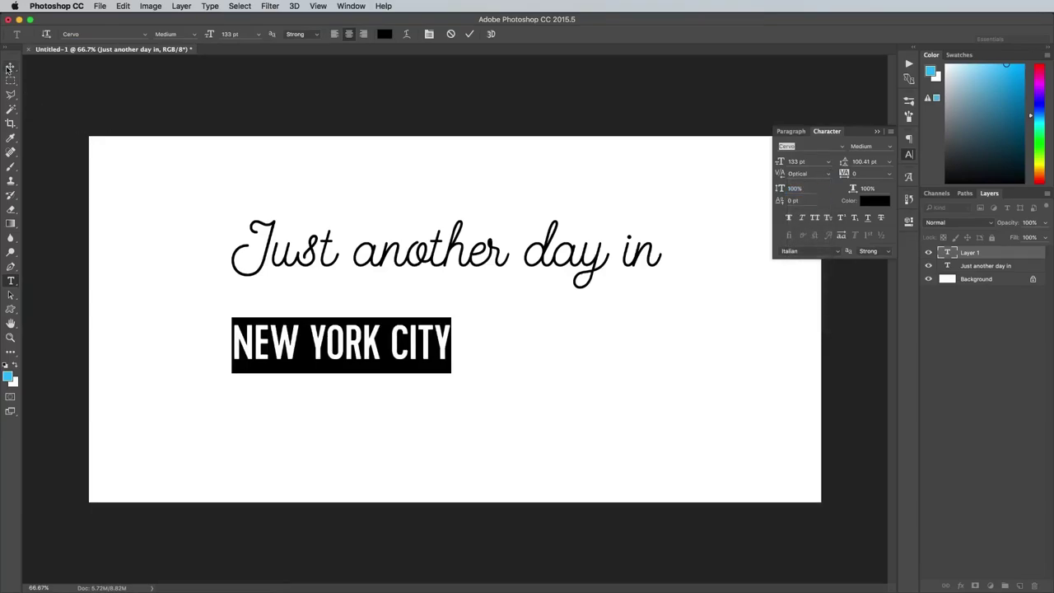
# Scale NEW YORK CITY up about 283% (376.44 pt), centred, then begin transforming the script layer.
pyautogui.click(9, 68)
pyautogui.hotkey('ctrl', 't')
pyautogui.moveTo(461, 374)
pyautogui.mouseDown()
pyautogui.moveTo(645, 461)
pyautogui.moveTo(581, 358)
pyautogui.moveTo(568, 375)
pyautogui.mouseUp()
pyautogui.press('Return')
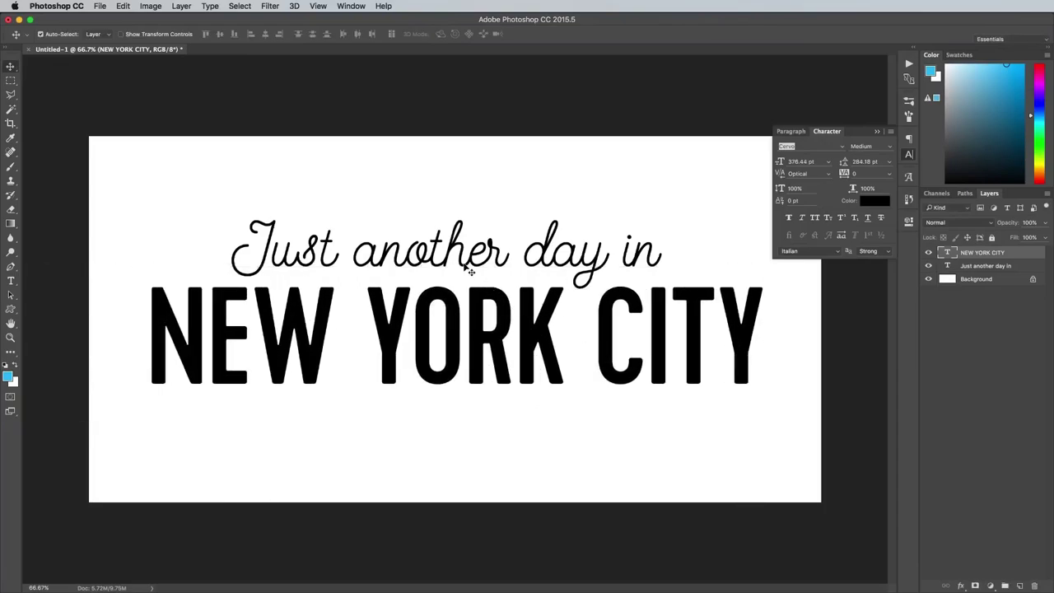
pyautogui.click(466, 267)
pyautogui.hotkey('ctrl', 't')
# Enlarge the script line to about 151% and colour NEW YORK CITY dark blue.
pyautogui.moveTo(231, 217); pyautogui.dragTo(126, 180)
pyautogui.press('Return')
pyautogui.press('t')
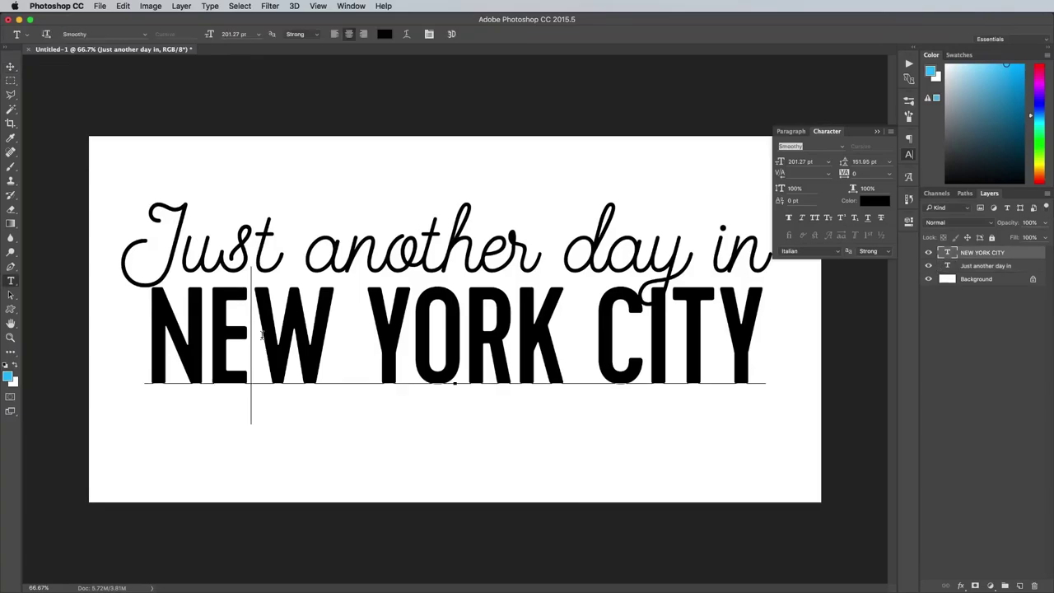
pyautogui.tripleClick(262, 335)
pyautogui.click(9, 377)
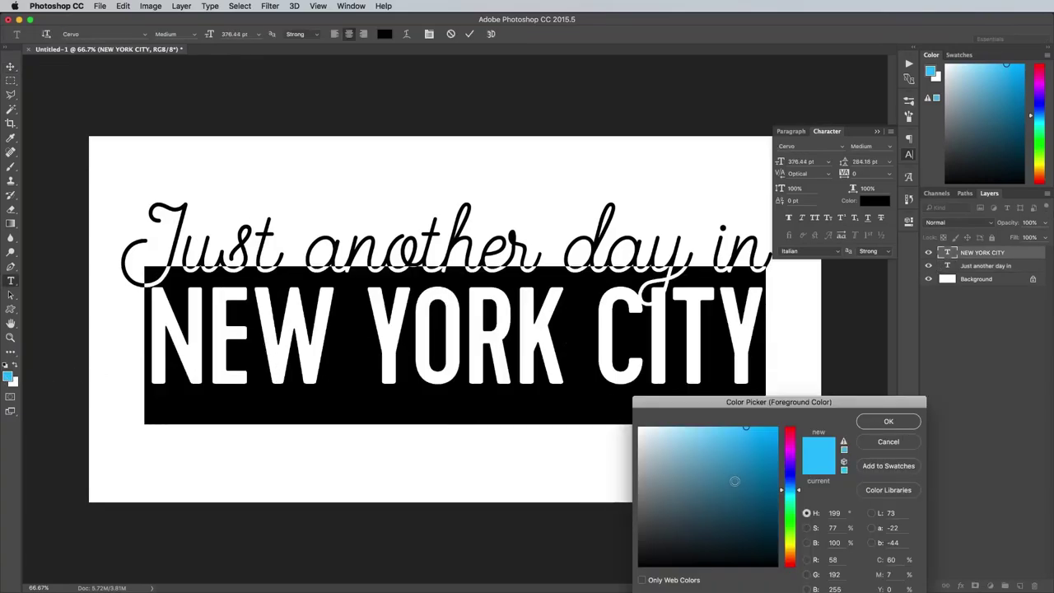
pyautogui.click(768, 469)
pyautogui.click(888, 422)
pyautogui.hotkey('ctrl', 'Return')
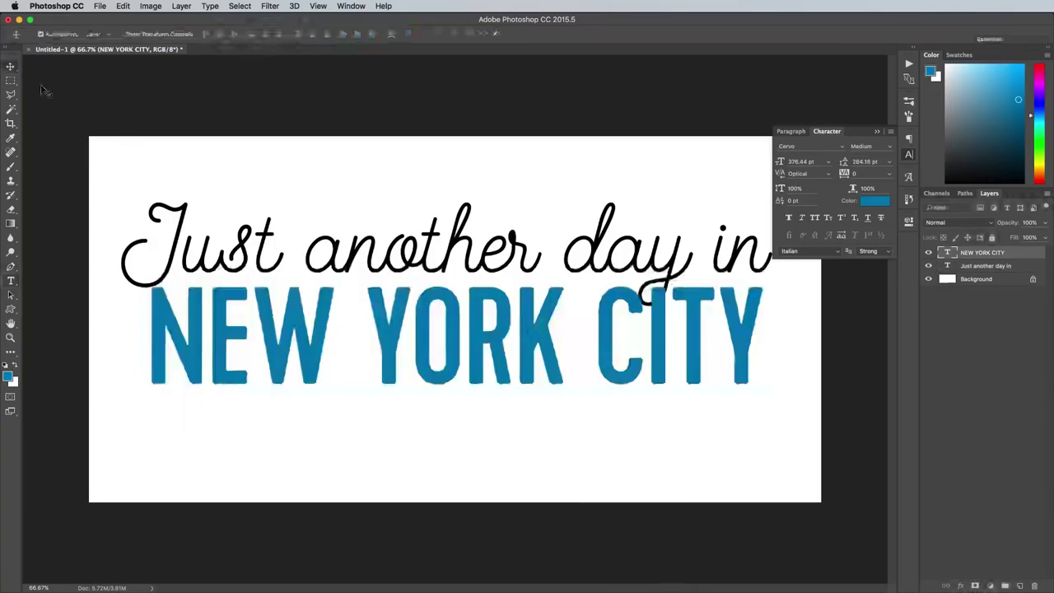
# Colour 'Just another day in' pink and move it down over NEW YORK CITY.
pyautogui.tripleClick(215, 227)
pyautogui.click(9, 377)
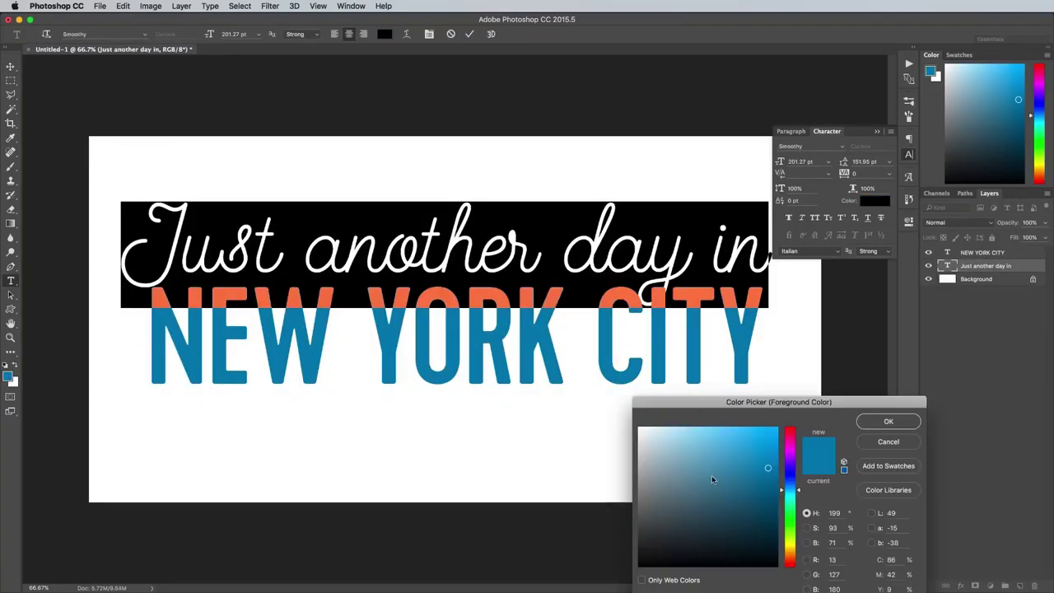
pyautogui.click(792, 449)
pyautogui.click(740, 440)
pyautogui.click(889, 421)
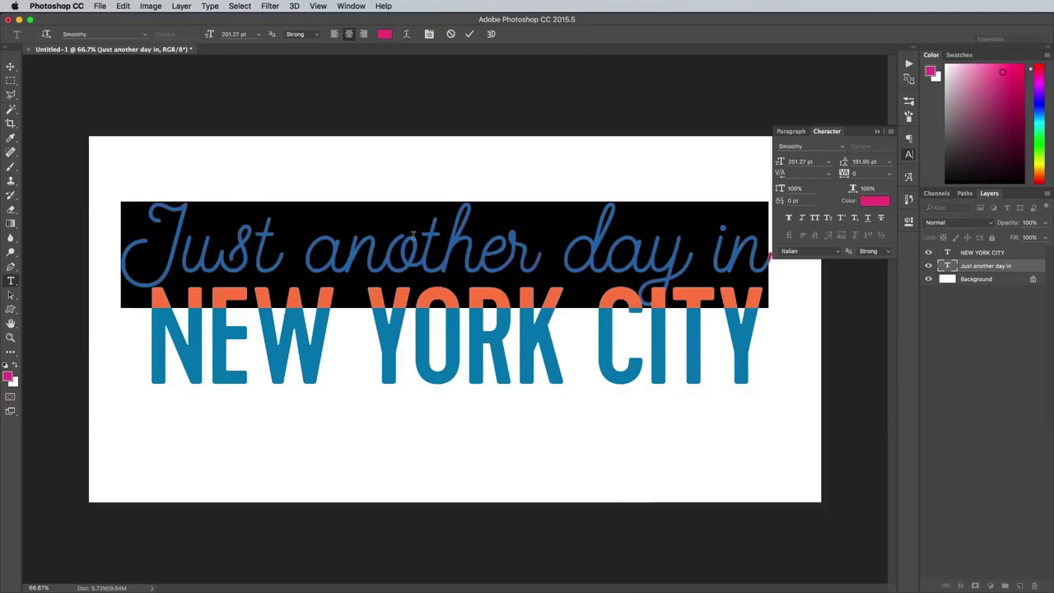
pyautogui.click(11, 66)
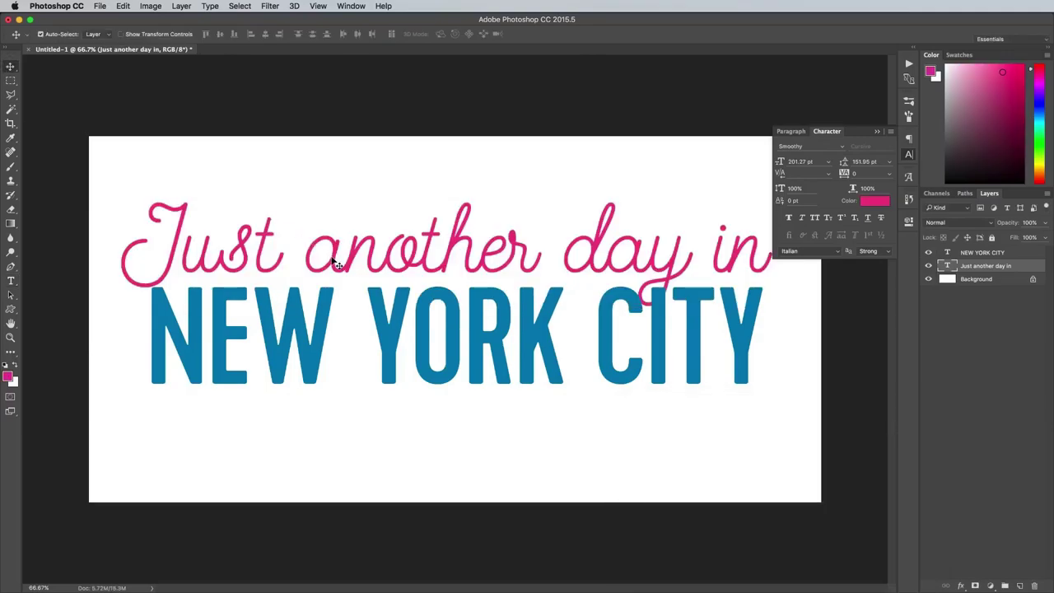
pyautogui.moveTo(336, 263); pyautogui.dragTo(336, 345)
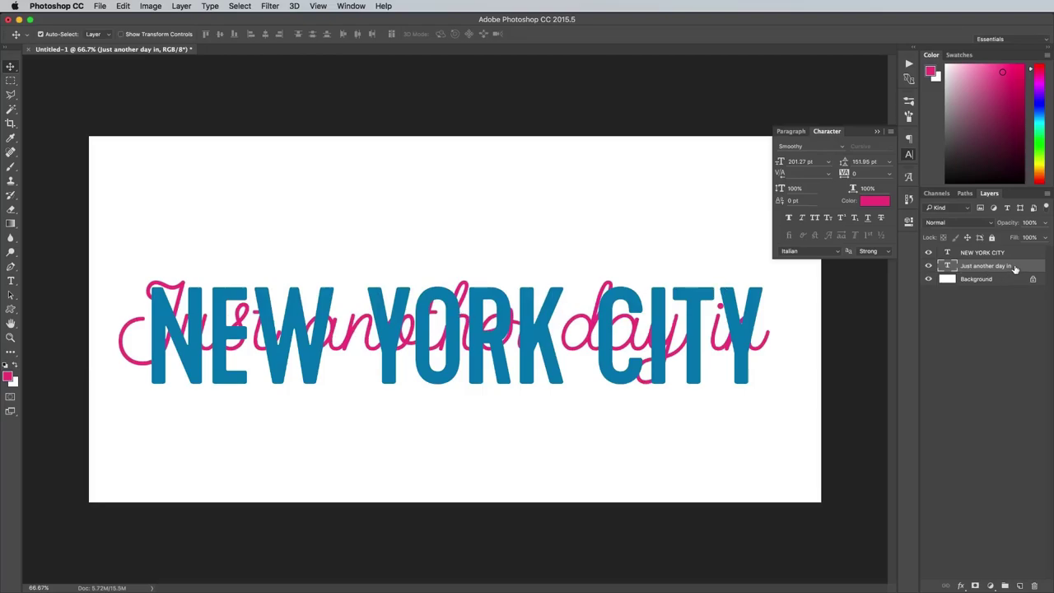
# Stack the script layer above NEW YORK CITY, tilt it about 2.6° upward and scale to ~101%.
pyautogui.moveTo(1016, 267); pyautogui.dragTo(1013, 250)
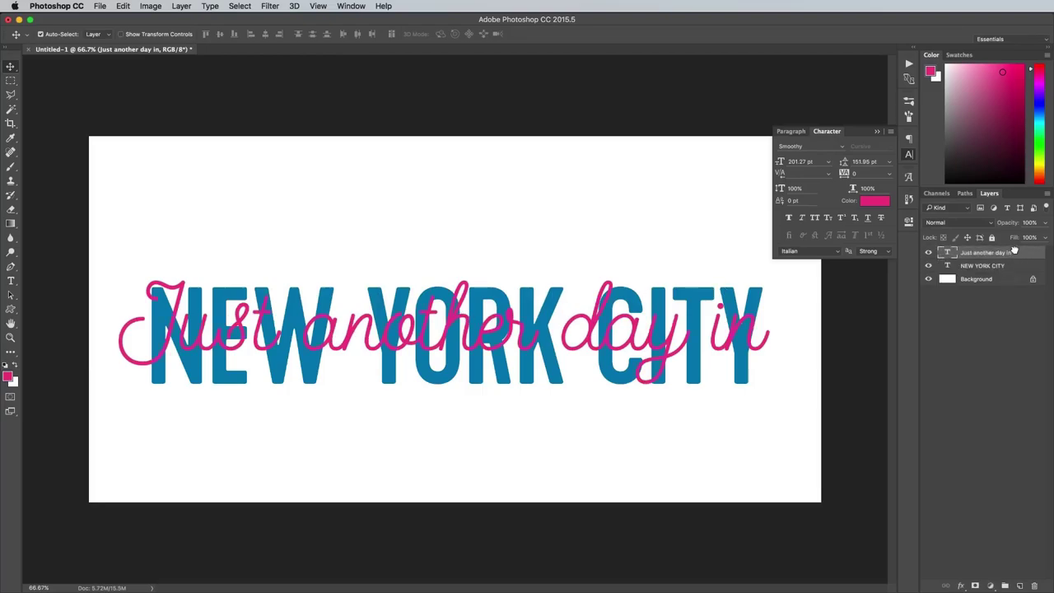
pyautogui.hotkey('ctrl', 't')
pyautogui.moveTo(816, 298); pyautogui.dragTo(812, 275)
pyautogui.moveTo(655, 331); pyautogui.dragTo(677, 325)
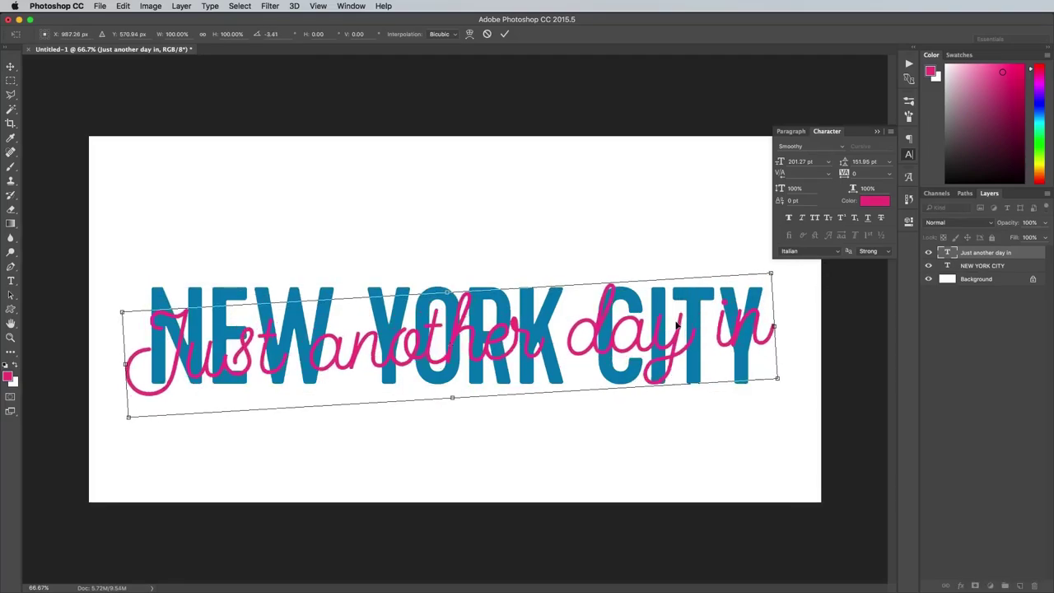
pyautogui.moveTo(128, 417); pyautogui.dragTo(122, 414)
pyautogui.press('Up')
pyautogui.press('Up')
pyautogui.press('Left')
pyautogui.moveTo(801, 364); pyautogui.dragTo(800, 380)
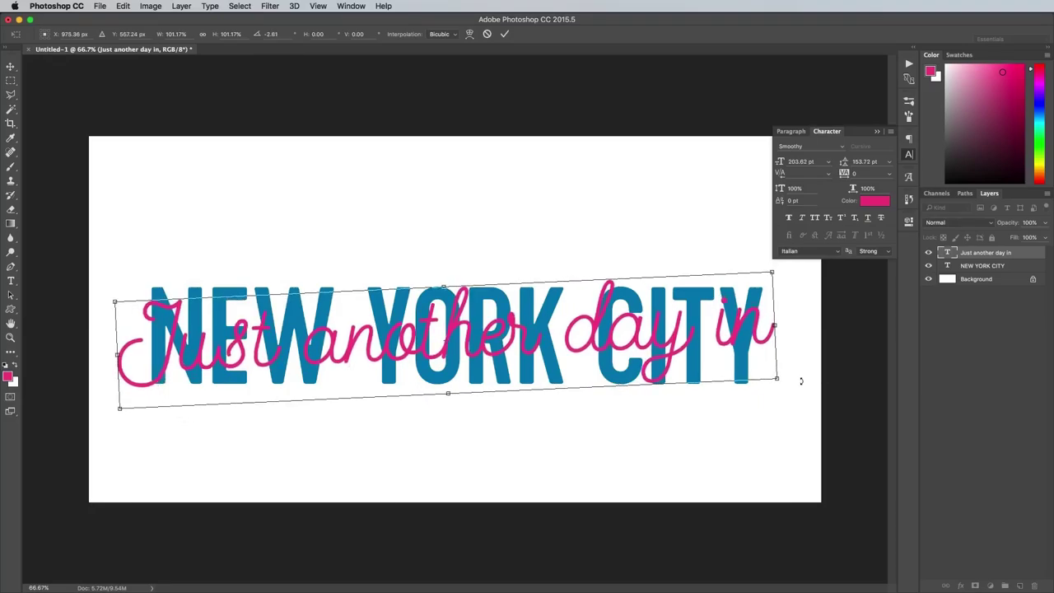
pyautogui.press('Return')
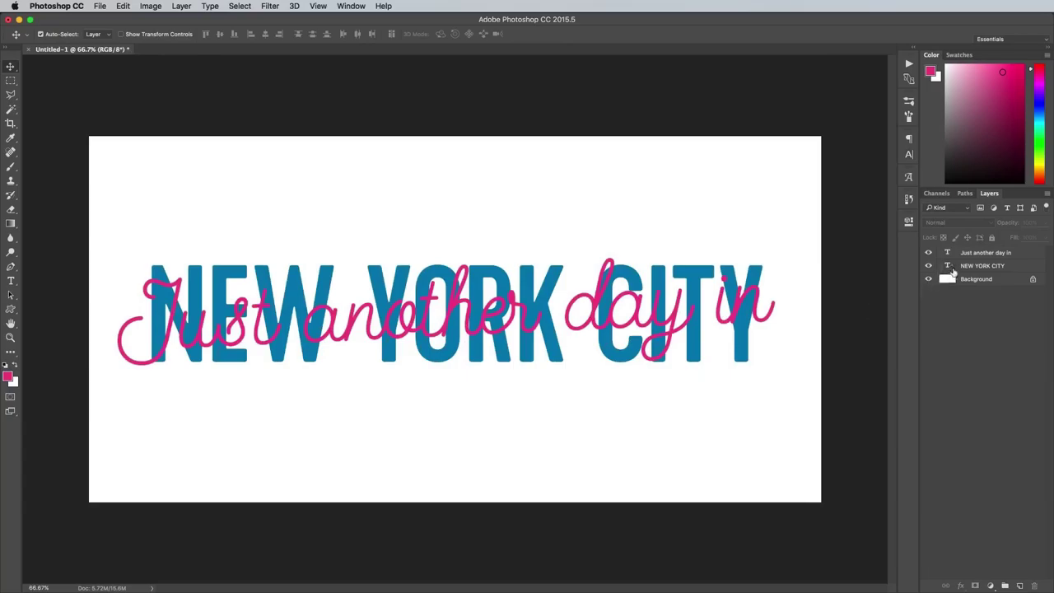
# Add a layer mask to the script and fill it black within the NEW YORK CITY letter selection.
pyautogui.click(1017, 255)
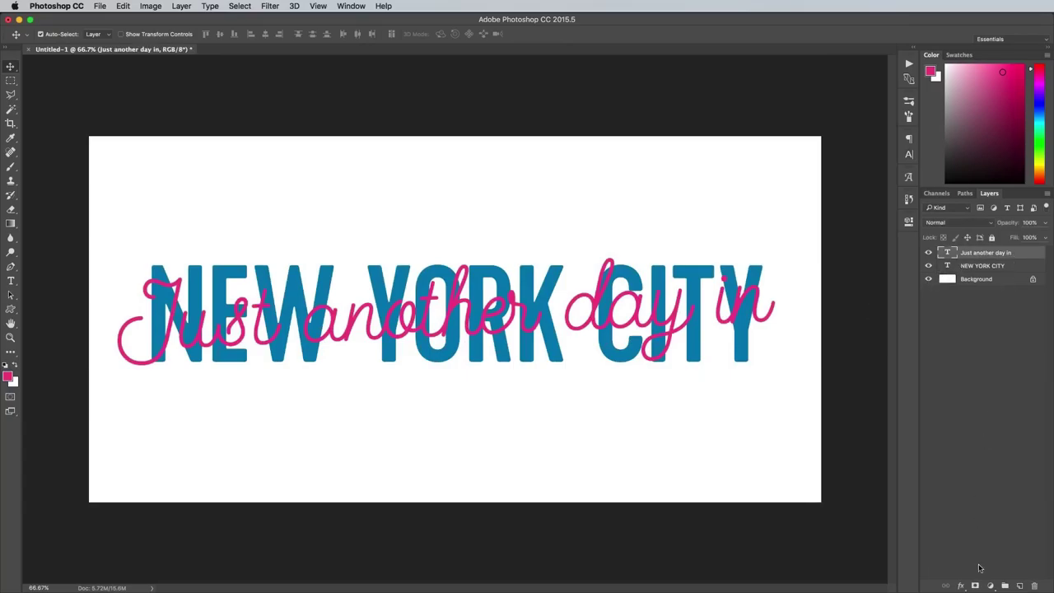
pyautogui.click(976, 586)
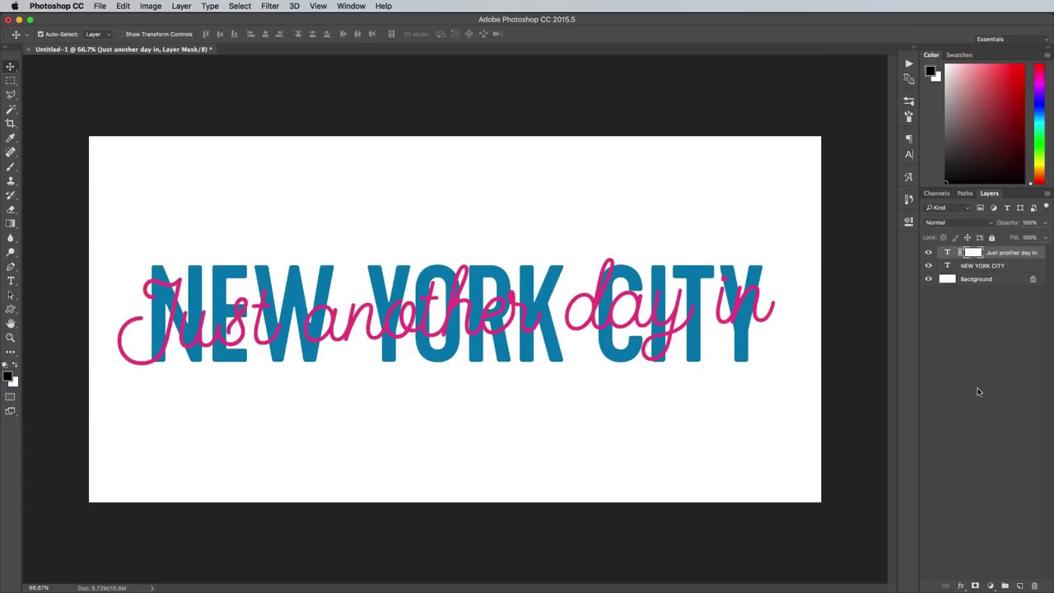
pyautogui.keyDown('super'); pyautogui.click(948, 269); pyautogui.keyUp('super')
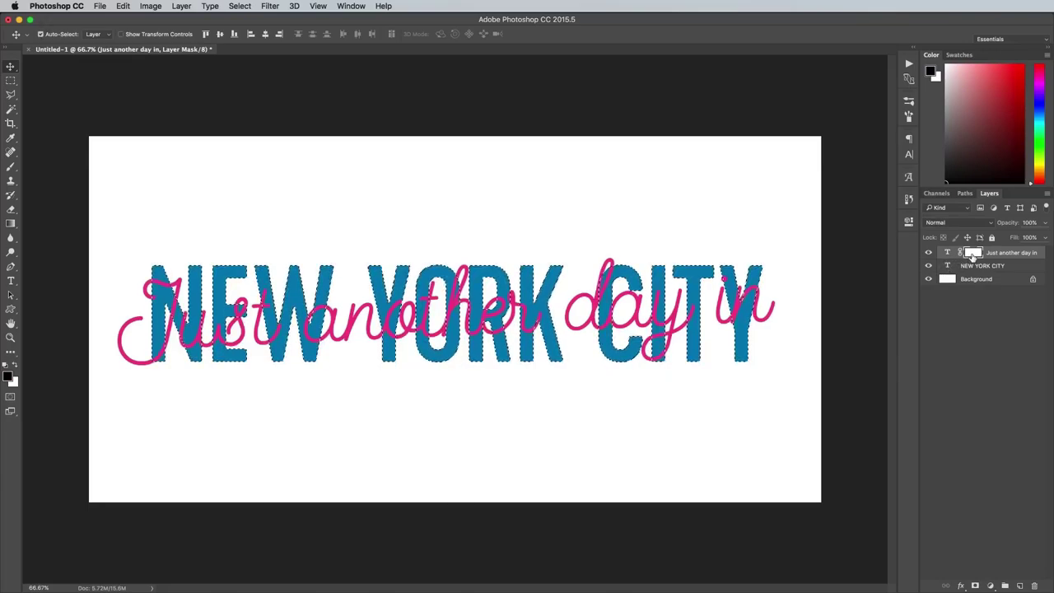
pyautogui.hotkey('alt', 'BackSpace')
pyautogui.press('super+d')
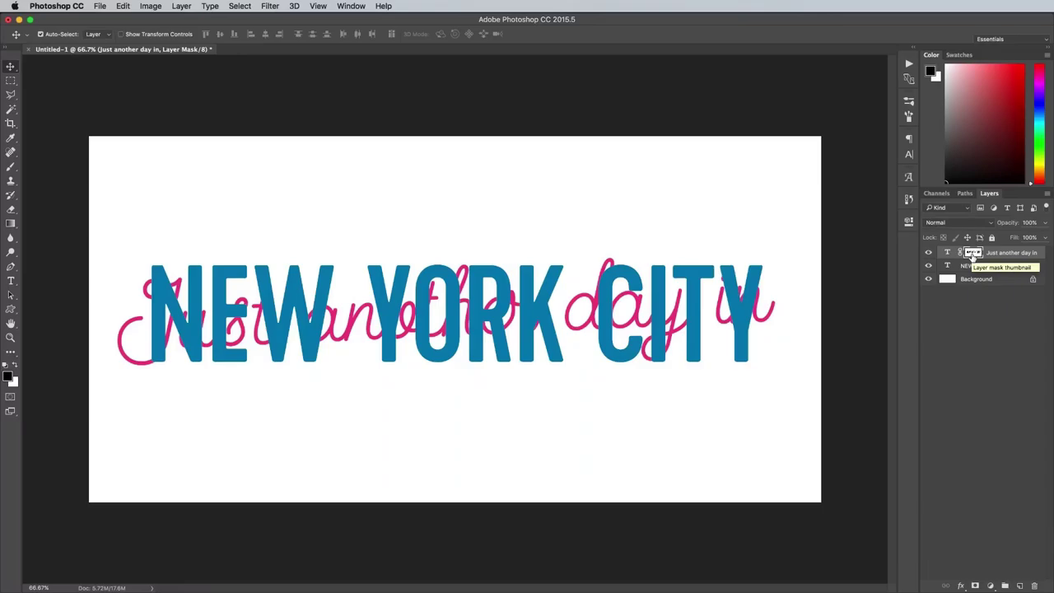
pyautogui.press('super+plus')
pyautogui.press('super+plus')
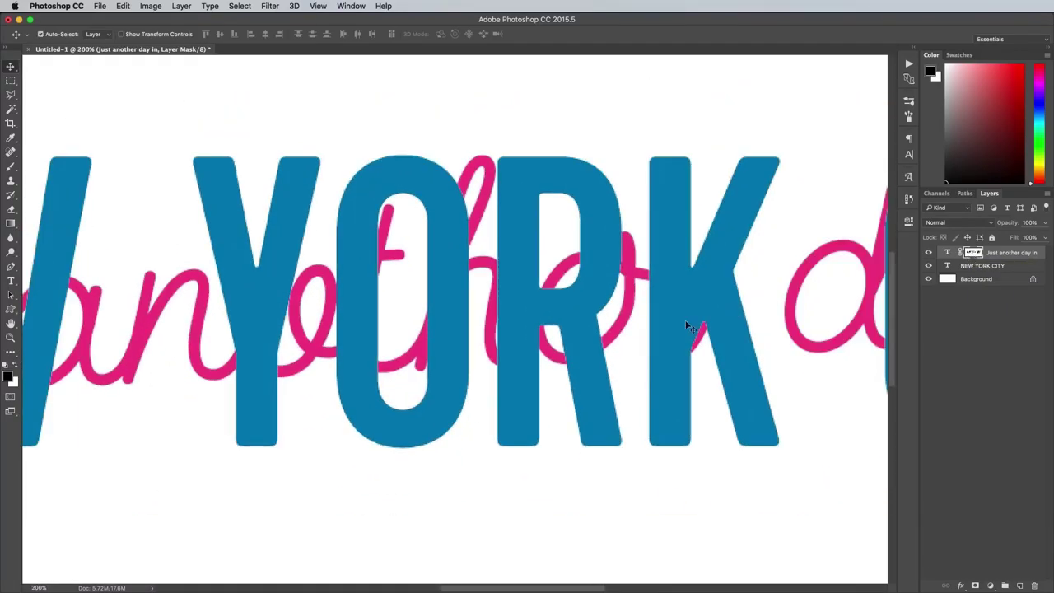
# Paint white on the script mask with a hard 10 px brush to bring 'Just' over the N and E.
pyautogui.hscroll(-10, 686, 325)
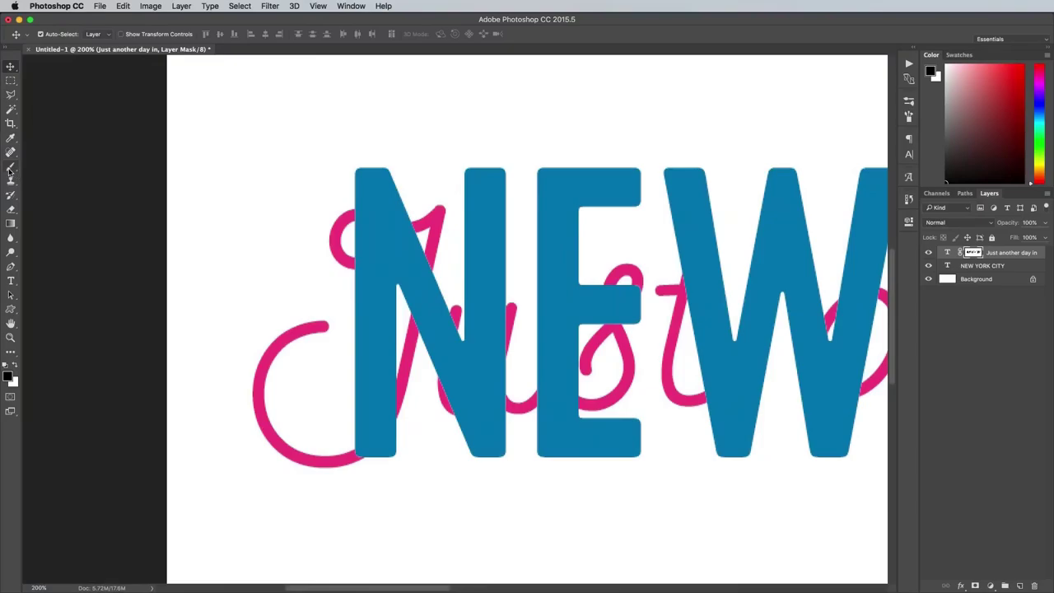
pyautogui.click(10, 171)
pyautogui.click(58, 38)
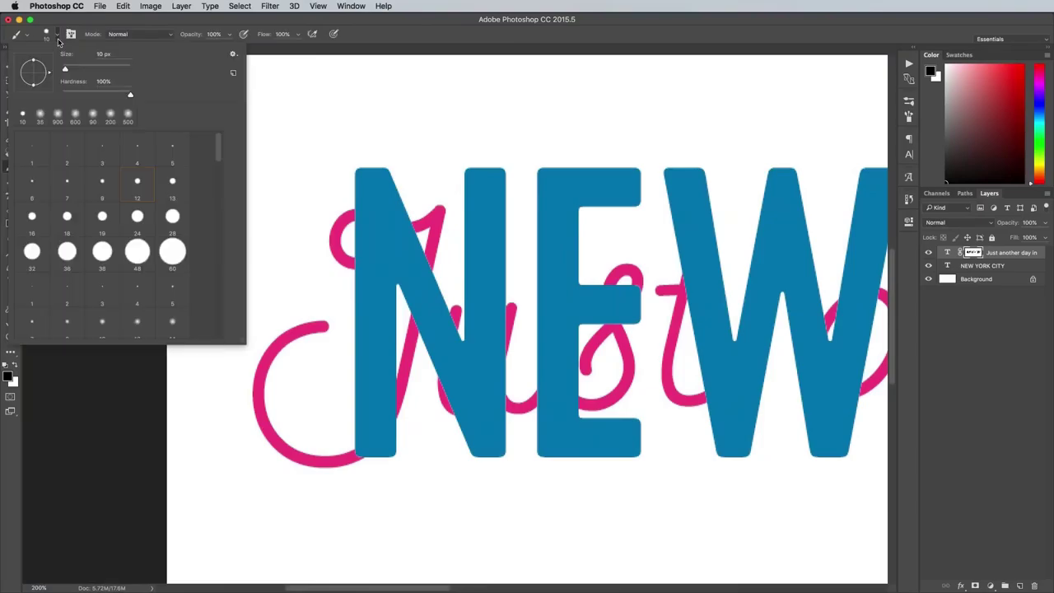
pyautogui.press('Return')
pyautogui.press('x')
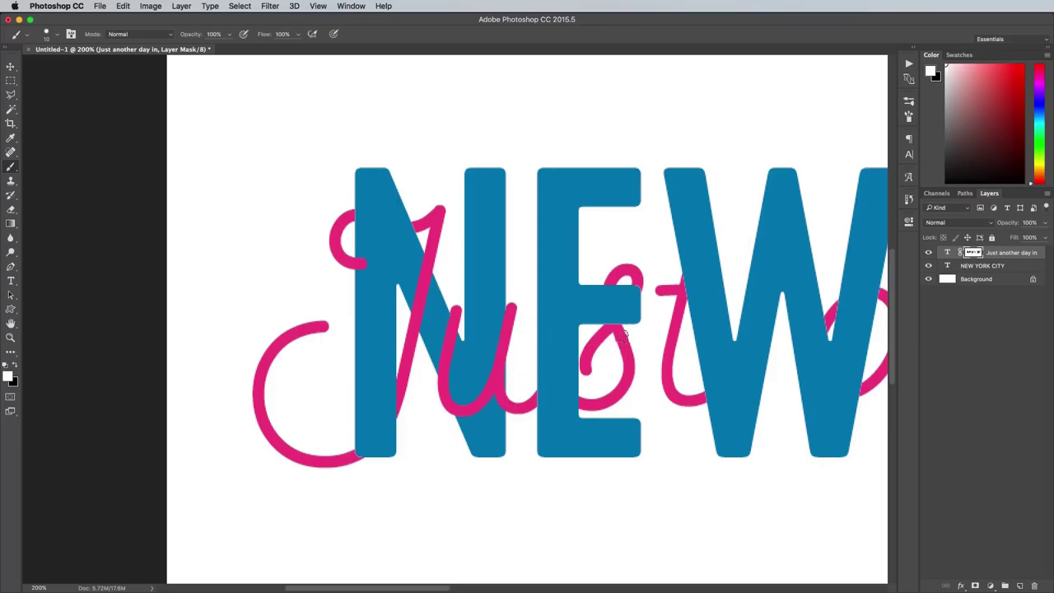
pyautogui.scroll(2, 619, 331)
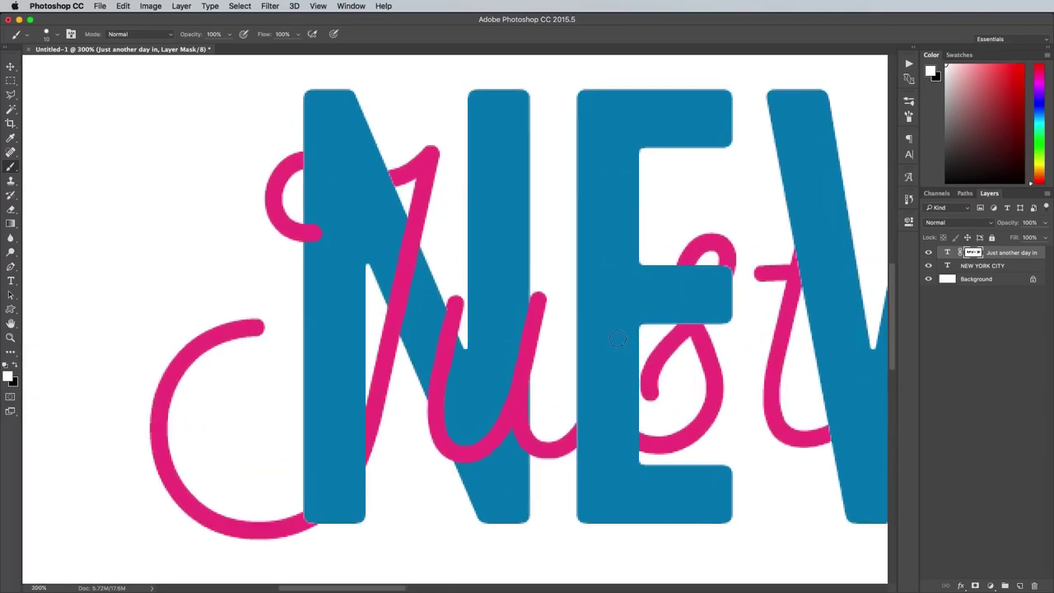
pyautogui.scroll(2, 667, 334)
pyautogui.moveTo(554, 275)
pyautogui.mouseDown()
pyautogui.moveTo(570, 238)
pyautogui.moveTo(556, 270)
pyautogui.mouseUp()
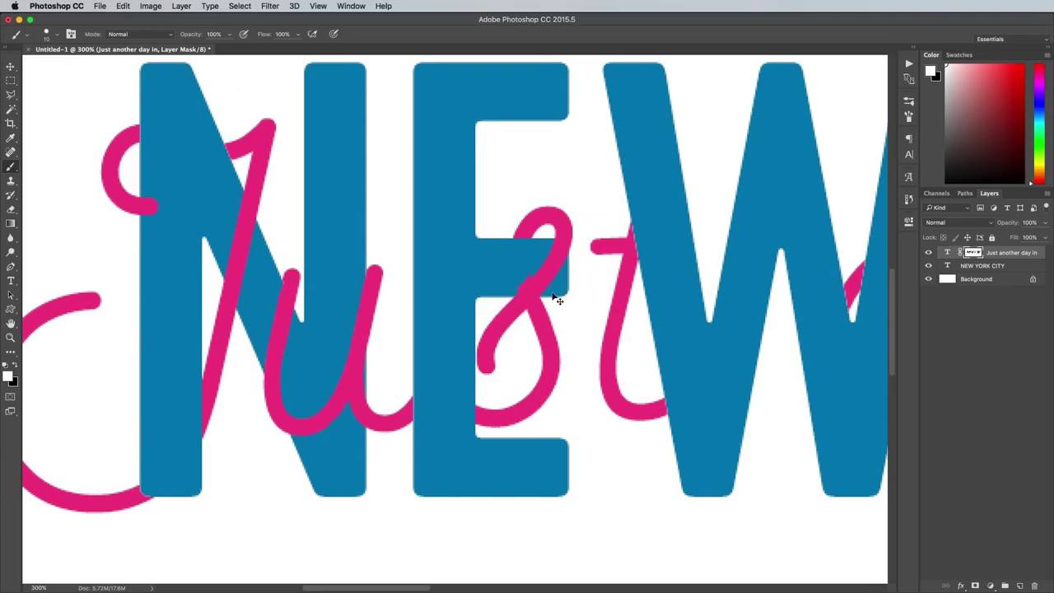
pyautogui.scroll(1, 556, 300)
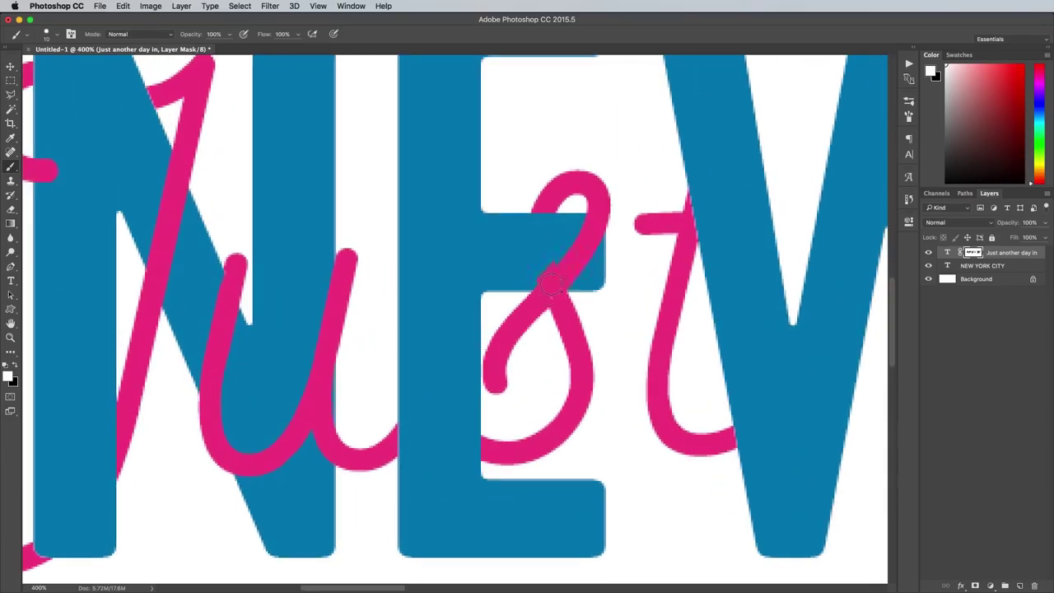
pyautogui.scroll(1, 549, 285)
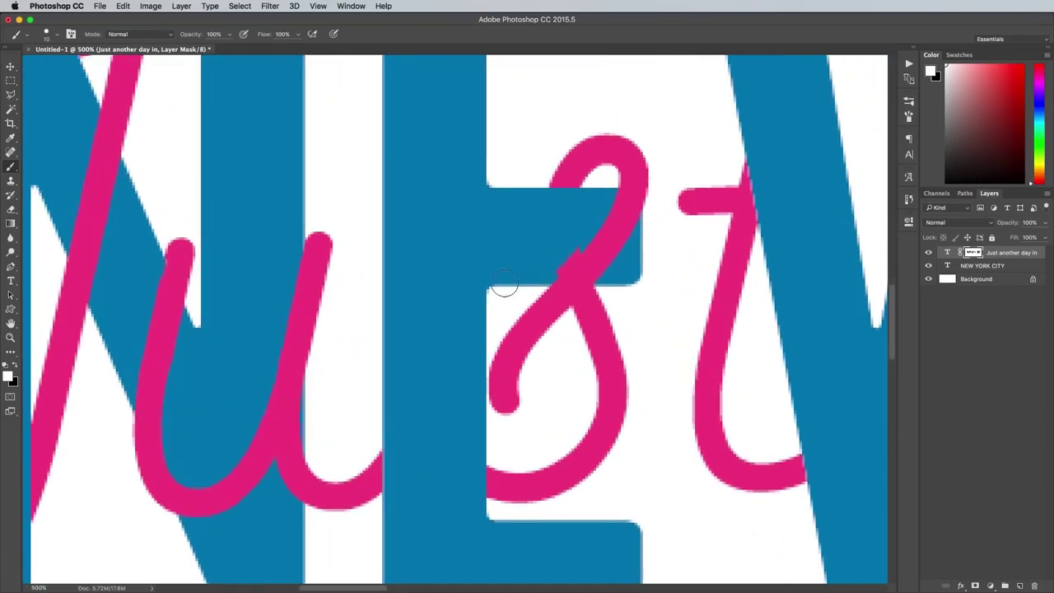
pyautogui.click(10, 266)
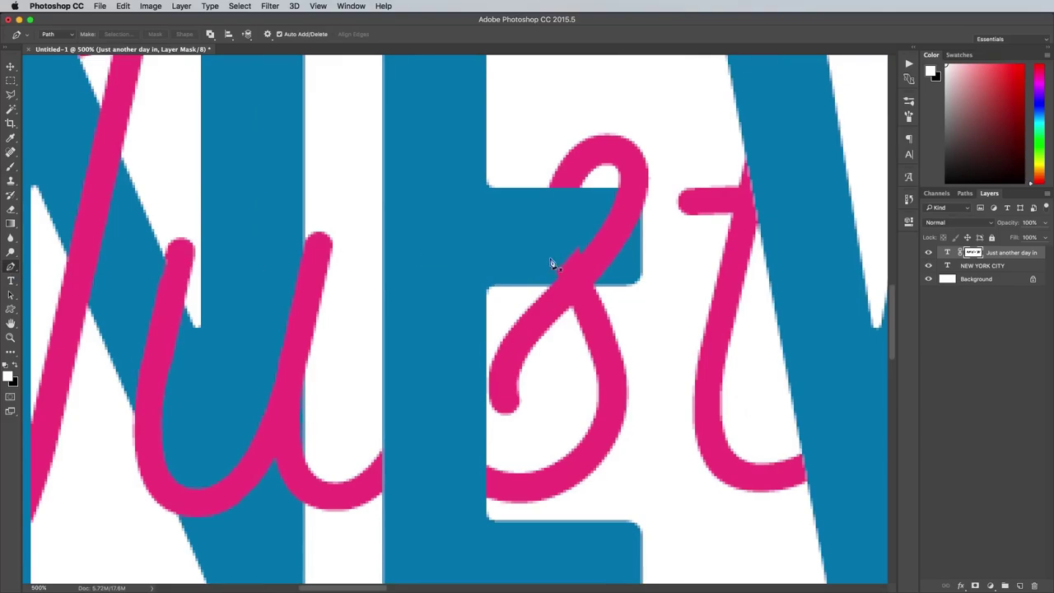
# Outline the s-stroke crossing with a Pen path and turn it into a selection on the mask.
pyautogui.click(549, 288)
pyautogui.click(568, 236)
pyautogui.click(541, 268)
pyautogui.rightClick(558, 264)
pyautogui.click(586, 310)
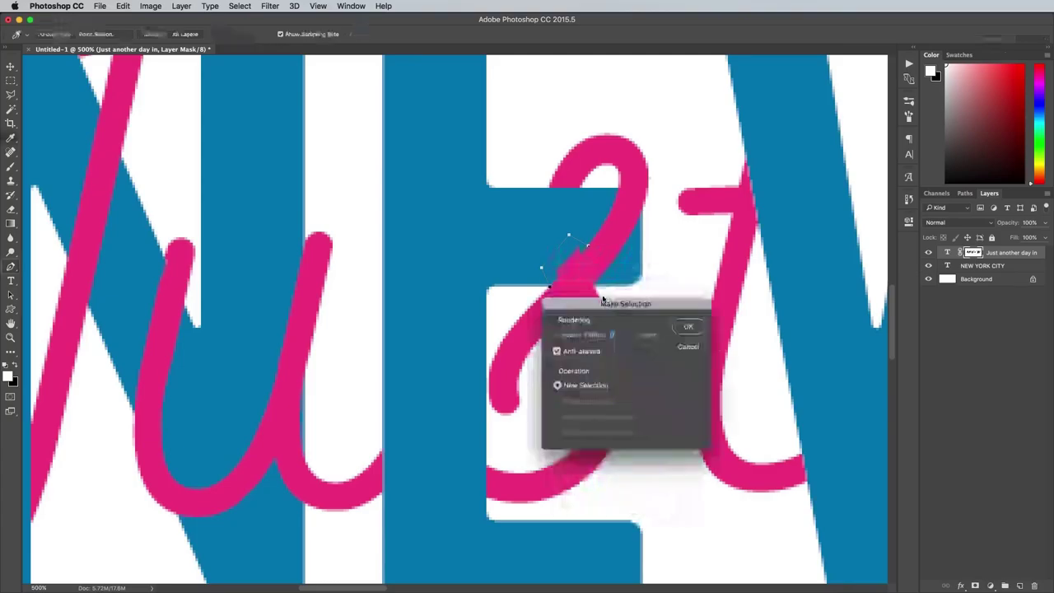
pyautogui.click(682, 329)
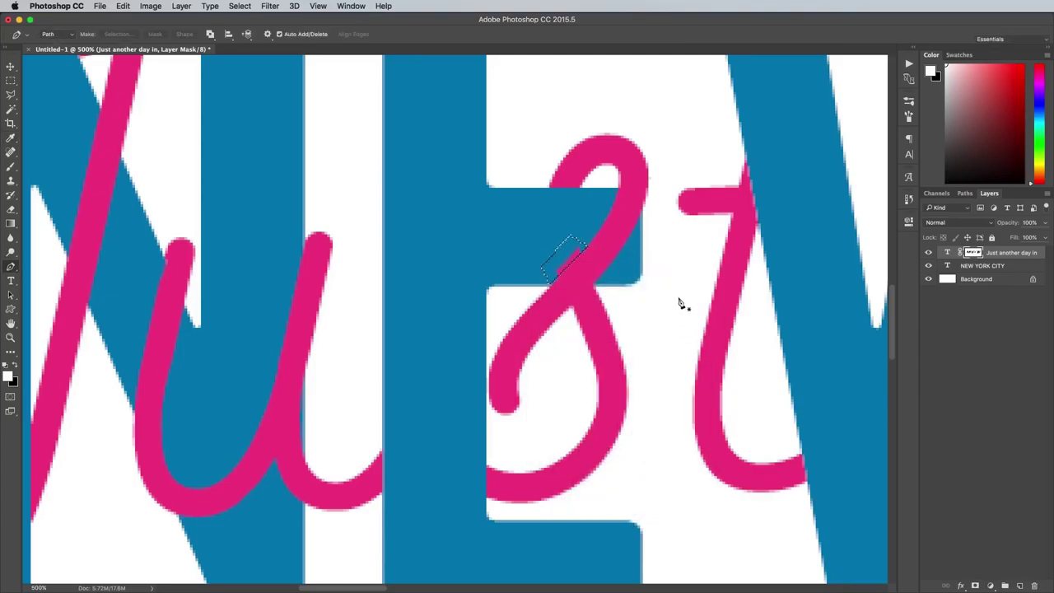
pyautogui.press('super+d')
pyautogui.press('super+minus')
pyautogui.press('super+minus')
pyautogui.press('super+minus')
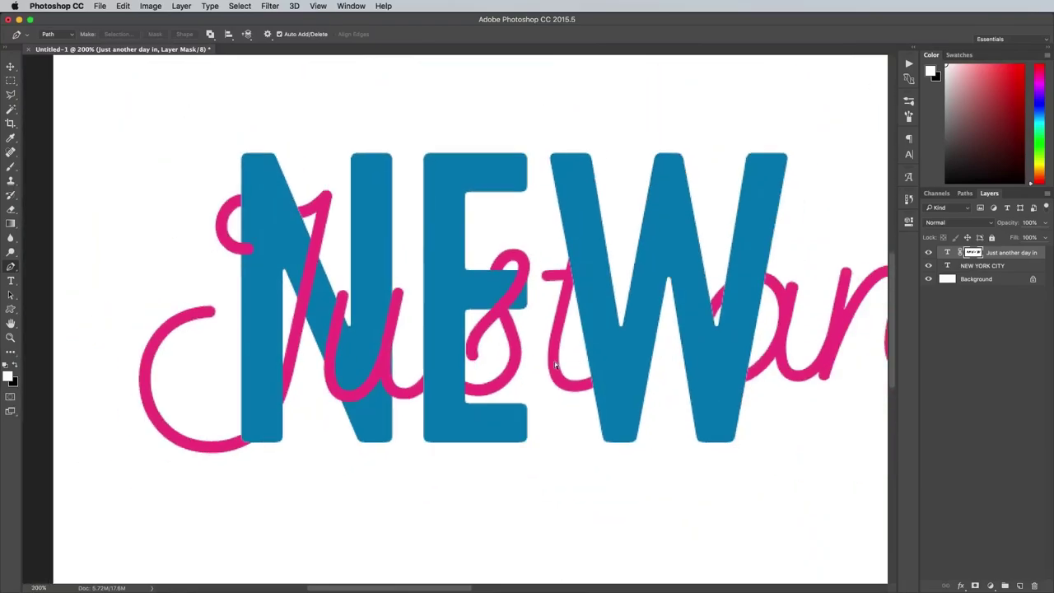
# Brush the mask to reveal the pink r loop over the YORK letters.
pyautogui.press('b')
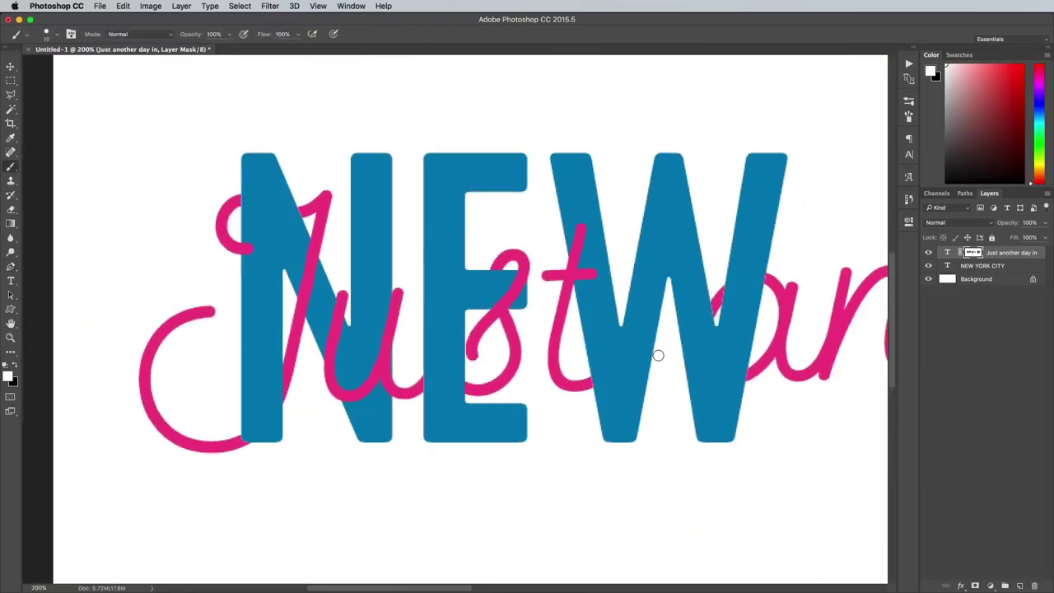
pyautogui.hscroll(5, 658, 355)
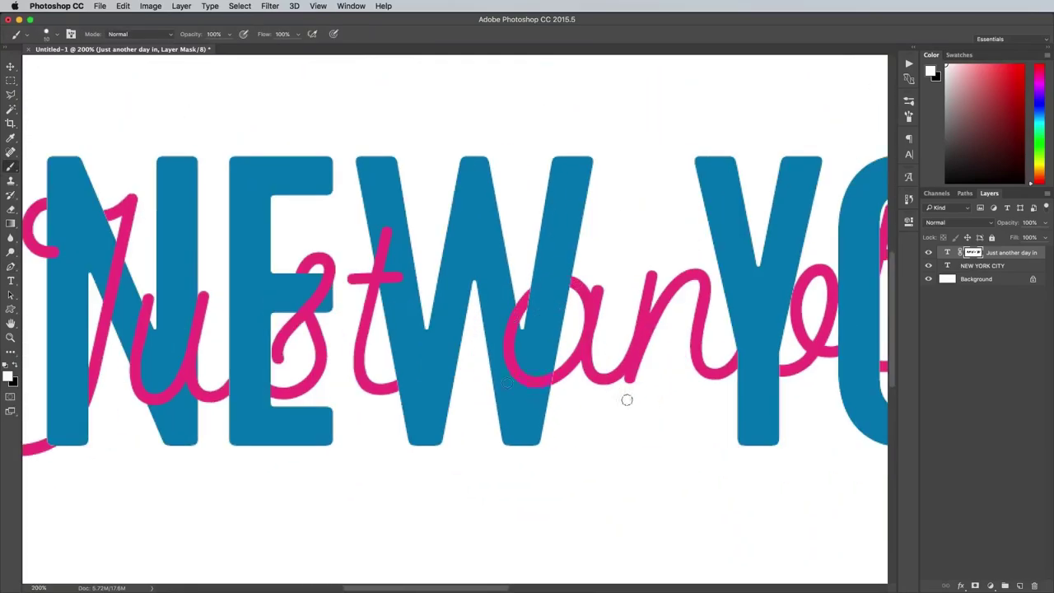
pyautogui.hscroll(5, 627, 400)
pyautogui.hscroll(3, 596, 342)
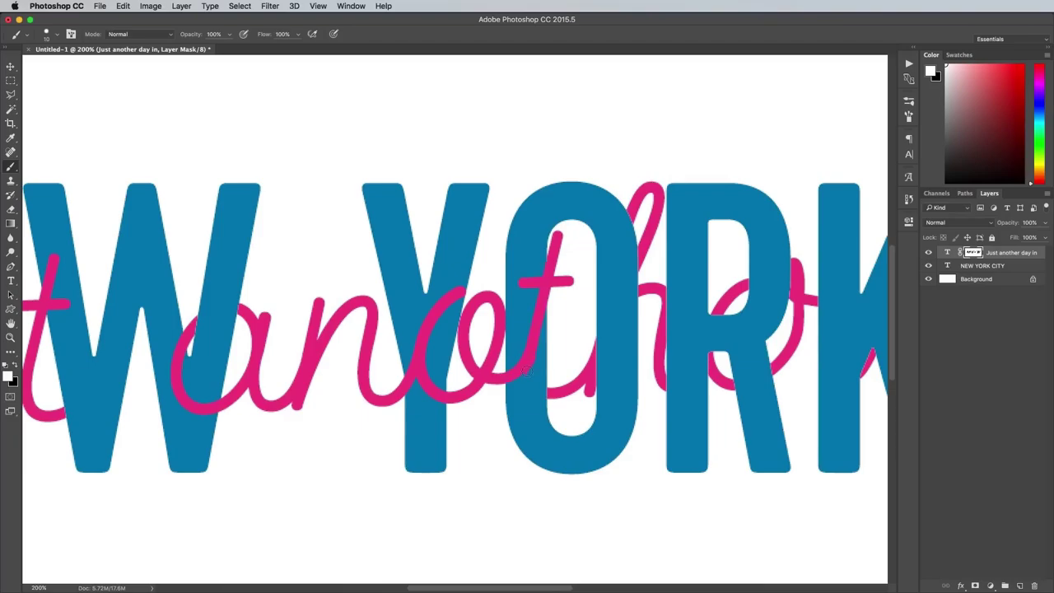
pyautogui.hscroll(5, 626, 299)
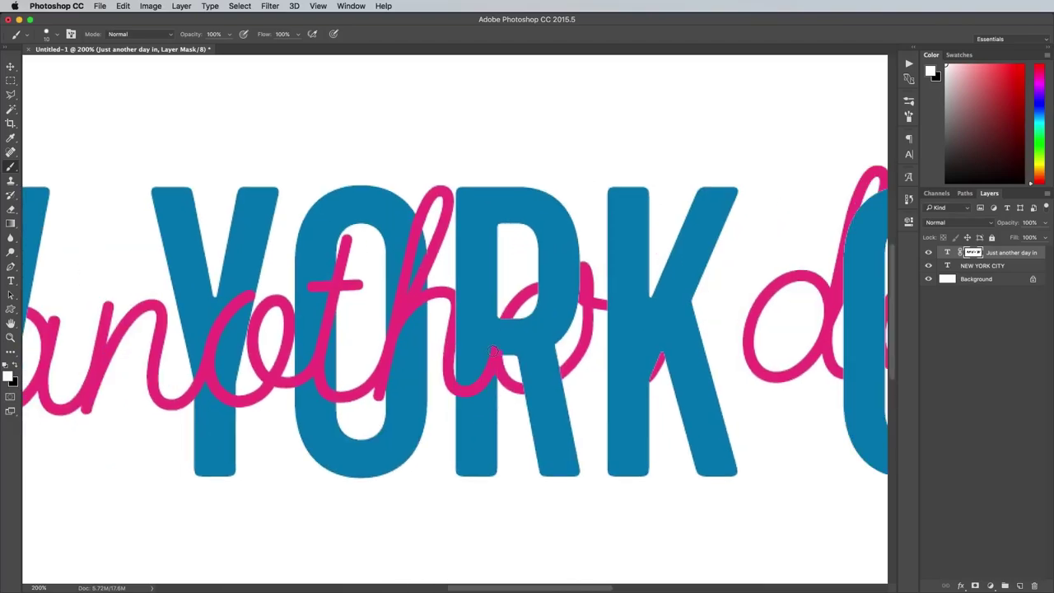
pyautogui.moveTo(585, 267); pyautogui.dragTo(626, 305)
pyautogui.hscroll(-2, 607, 365)
pyautogui.hscroll(8, 504, 270)
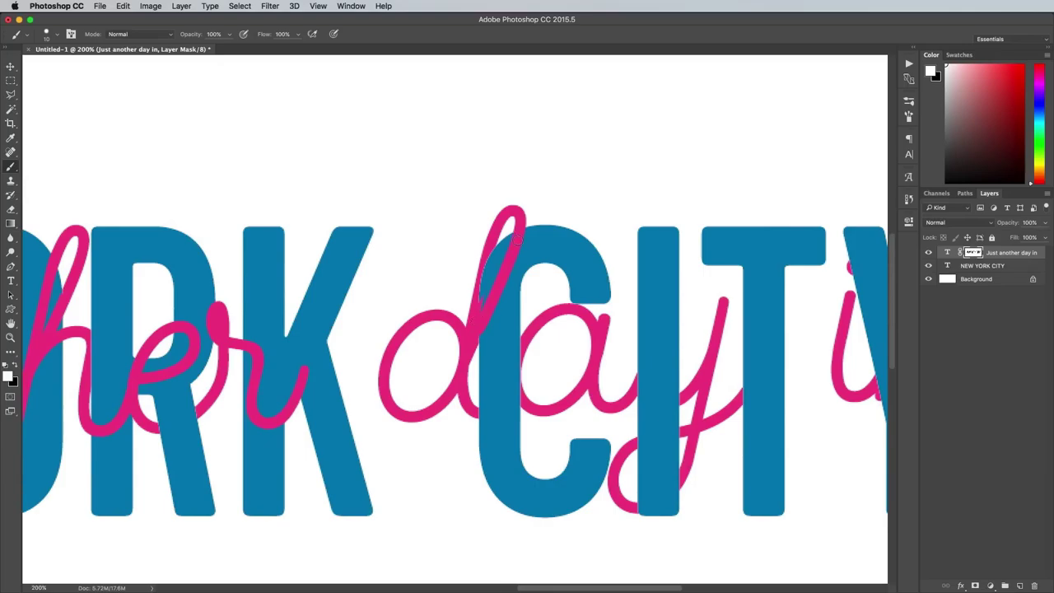
pyautogui.hotkey('ctrl', '+')
pyautogui.hotkey('ctrl', '+')
# Trace the 'day' crossing with a Pen path as a selection, then zoom to fit the document.
pyautogui.press('p')
pyautogui.click(512, 221)
pyautogui.click(520, 261)
pyautogui.rightClick(511, 265)
pyautogui.click(557, 268)
pyautogui.press('Return')
pyautogui.press('b')
pyautogui.hotkey('ctrl', '-')
pyautogui.hscroll(3, 556, 329)
pyautogui.hscroll(3, 557, 330)
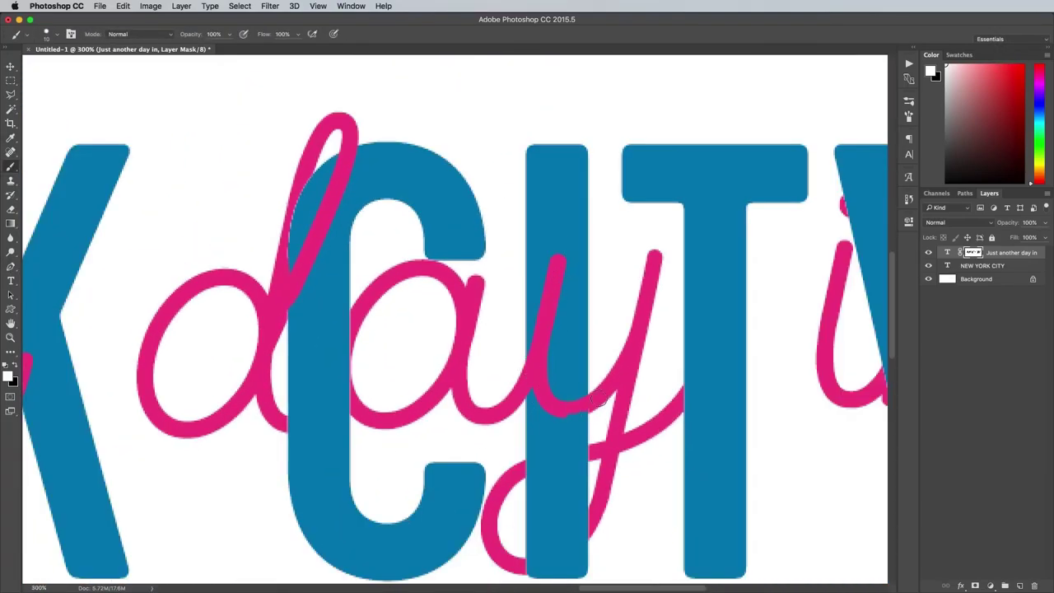
pyautogui.scroll(-4, 601, 387)
pyautogui.scroll(4, 487, 370)
pyautogui.hscroll(6, 487, 370)
pyautogui.scroll(1, 590, 370)
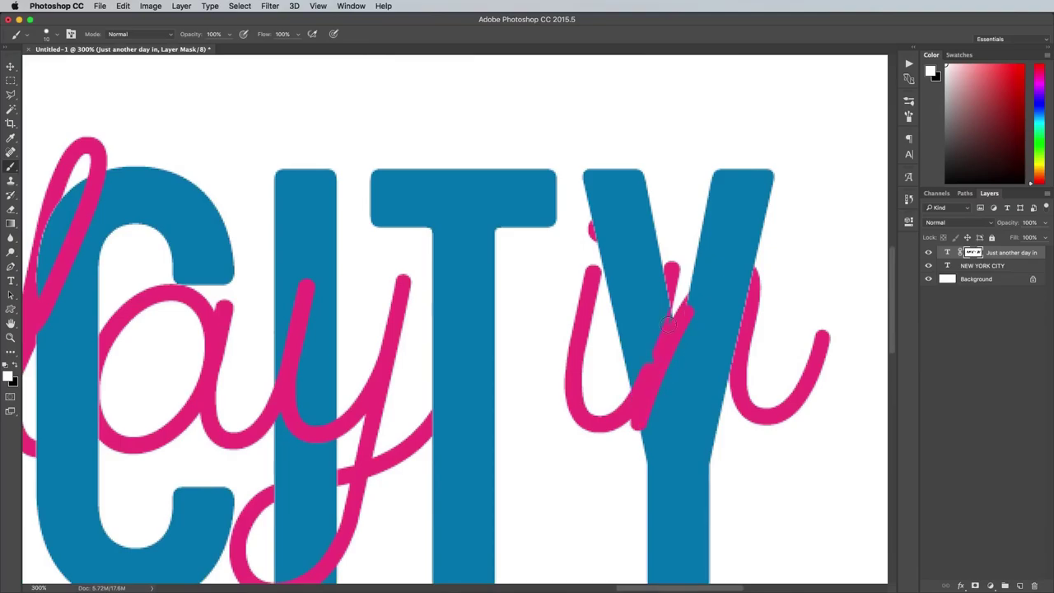
pyautogui.hotkey('ctrl', '0')
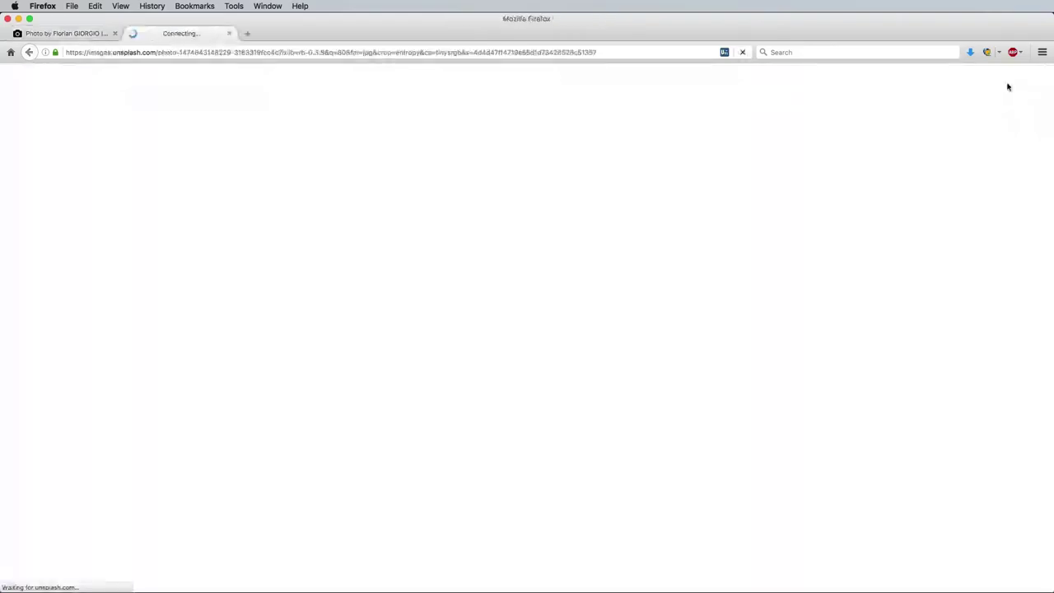
# Merge the pasted skyline photo down into the Background layer.
pyautogui.press('super+e')
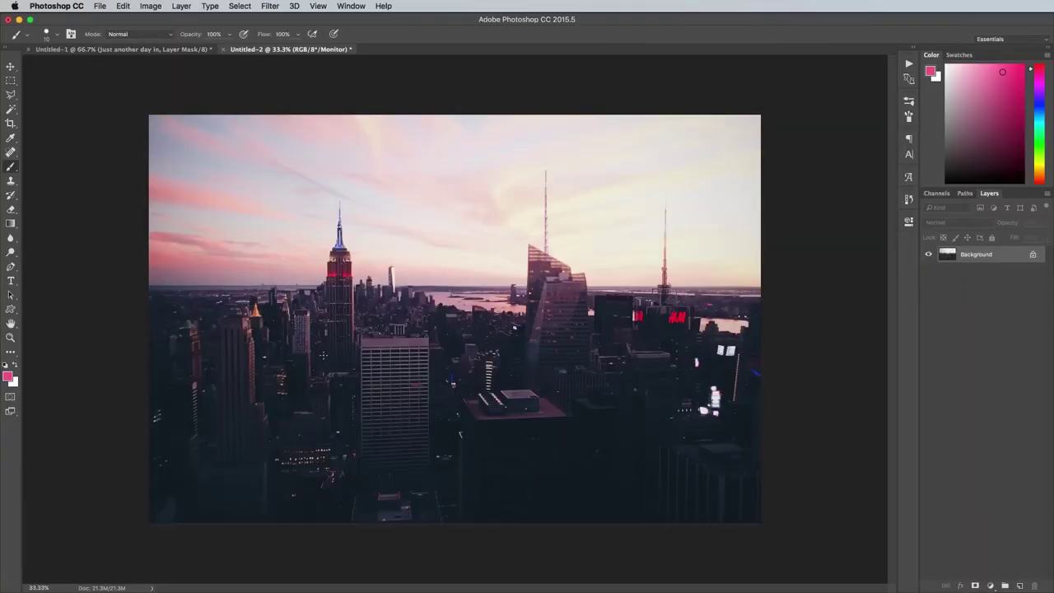
# Drag both text layers into Untitled-2, widen them slightly and move them up over the sky.
pyautogui.click(144, 49)
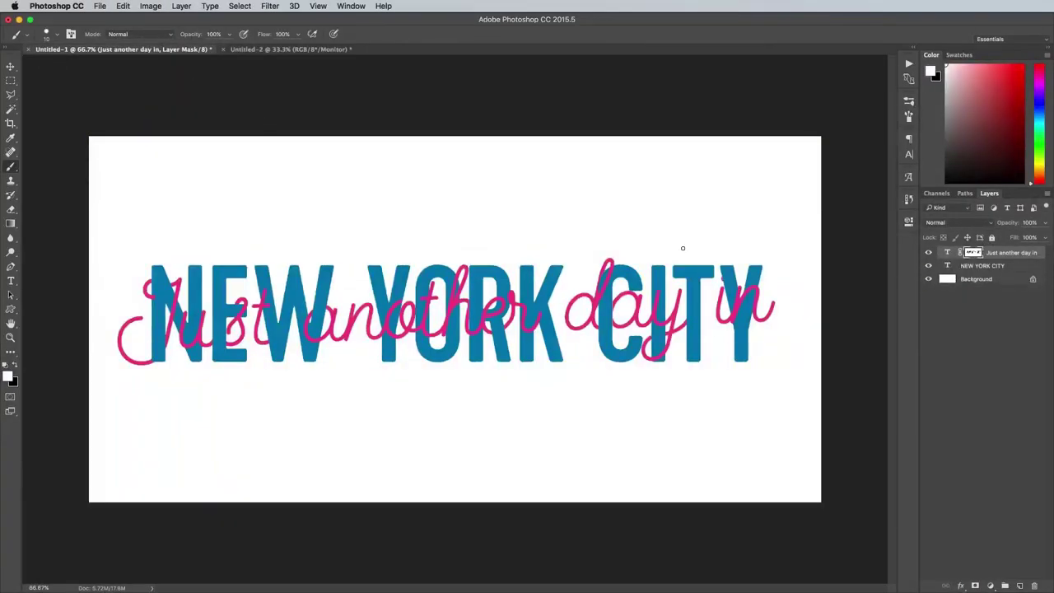
pyautogui.press('v')
pyautogui.keyDown('shift'); pyautogui.click(988, 265); pyautogui.keyUp('shift')
pyautogui.moveTo(616, 316); pyautogui.dragTo(232, 48)
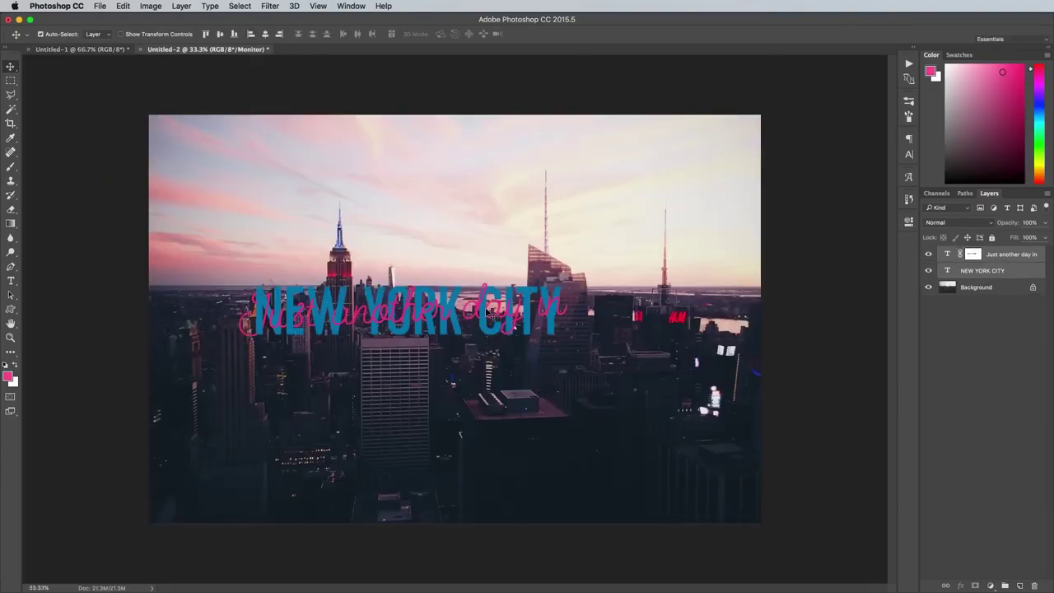
pyautogui.moveTo(723, 215); pyautogui.dragTo(733, 216)
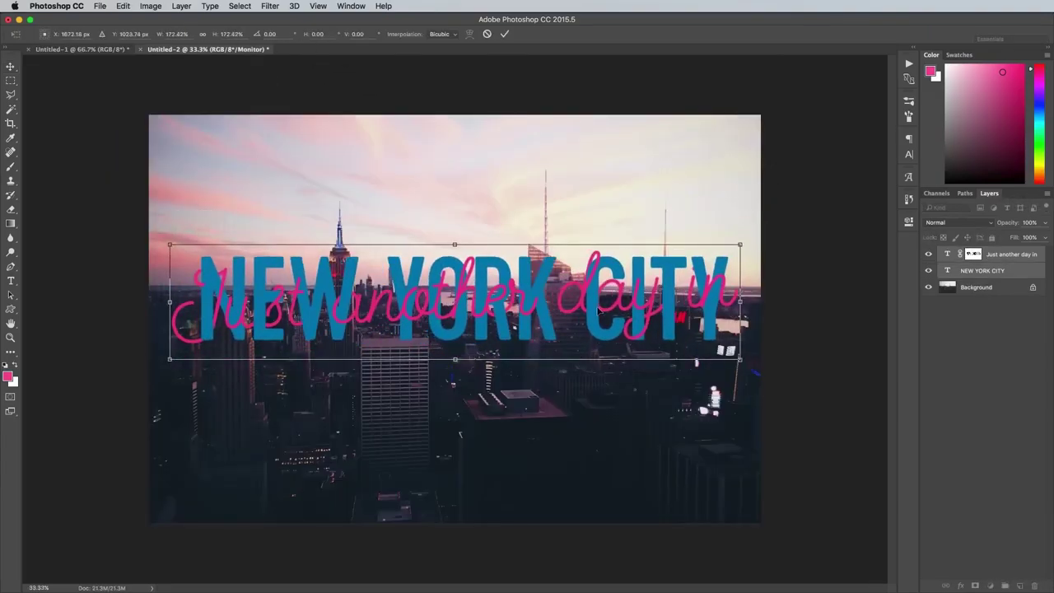
pyautogui.moveTo(605, 313); pyautogui.dragTo(605, 245)
pyautogui.press('Return')
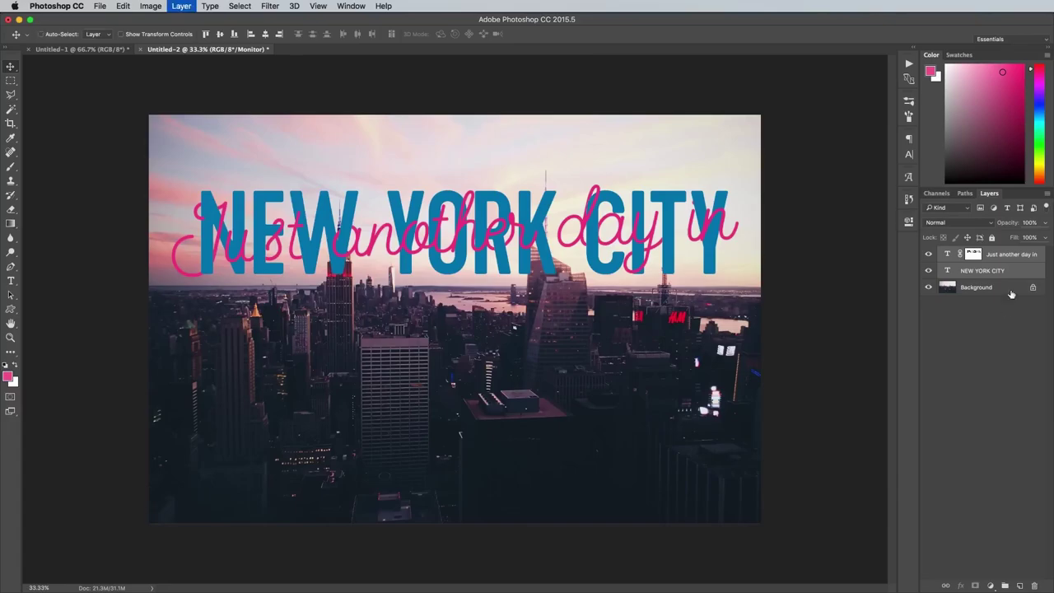
# Group the two text layers into Group 1 and lower its opacity to 50%.
pyautogui.hotkey('ctrl', 'g')
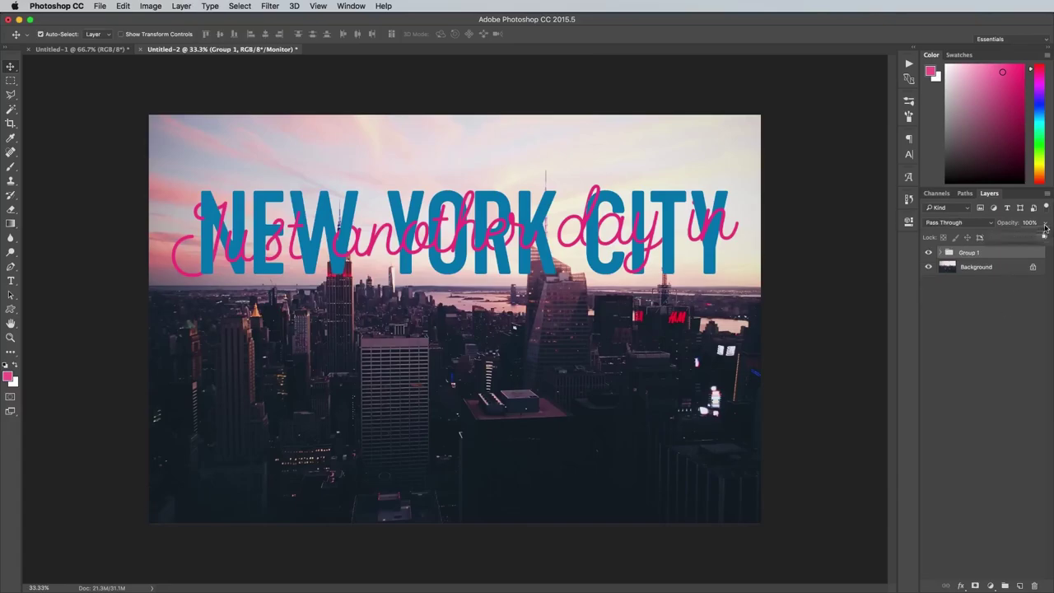
pyautogui.moveTo(1024, 238); pyautogui.dragTo(1020, 238)
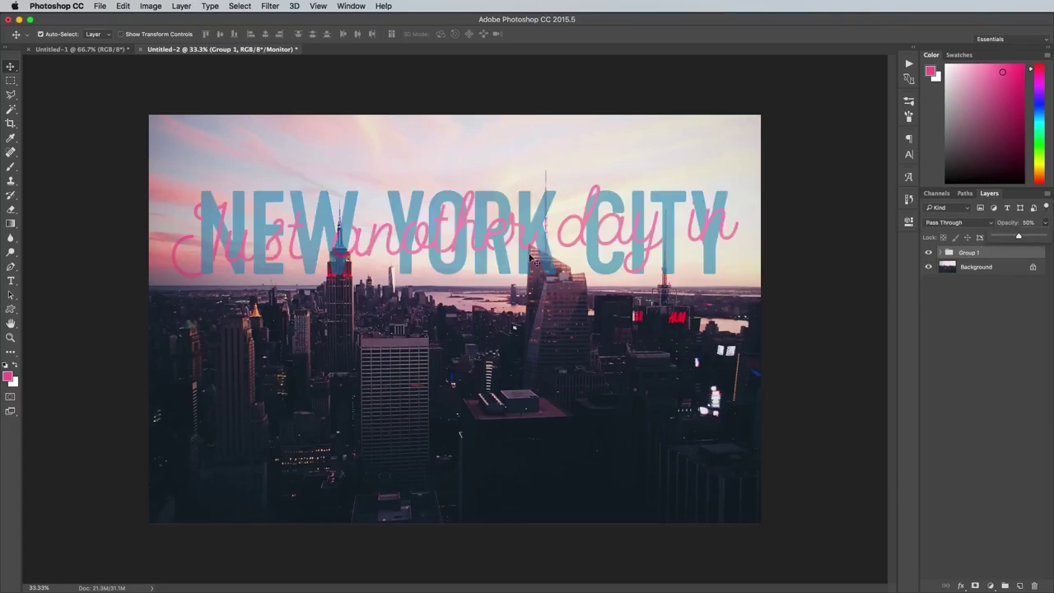
pyautogui.hotkey('ctrl', '+')
pyautogui.hotkey('ctrl', '+')
pyautogui.hscroll(-3, 531, 260)
pyautogui.scroll(4, 531, 260)
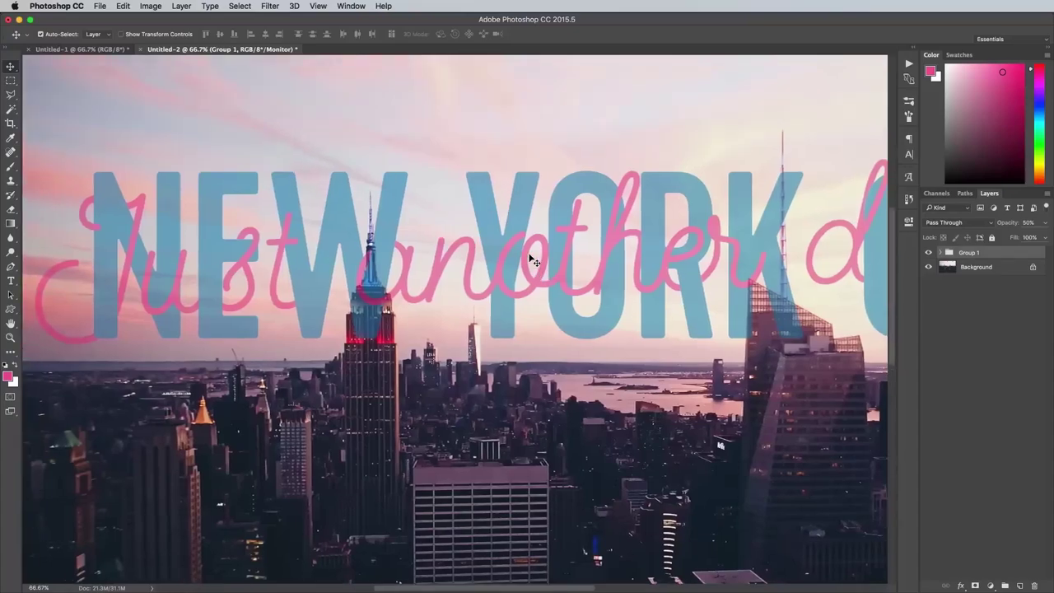
# Free Transform Group 1, nudge it left and stretch it slightly wider.
pyautogui.hotkey('ctrl', 't')
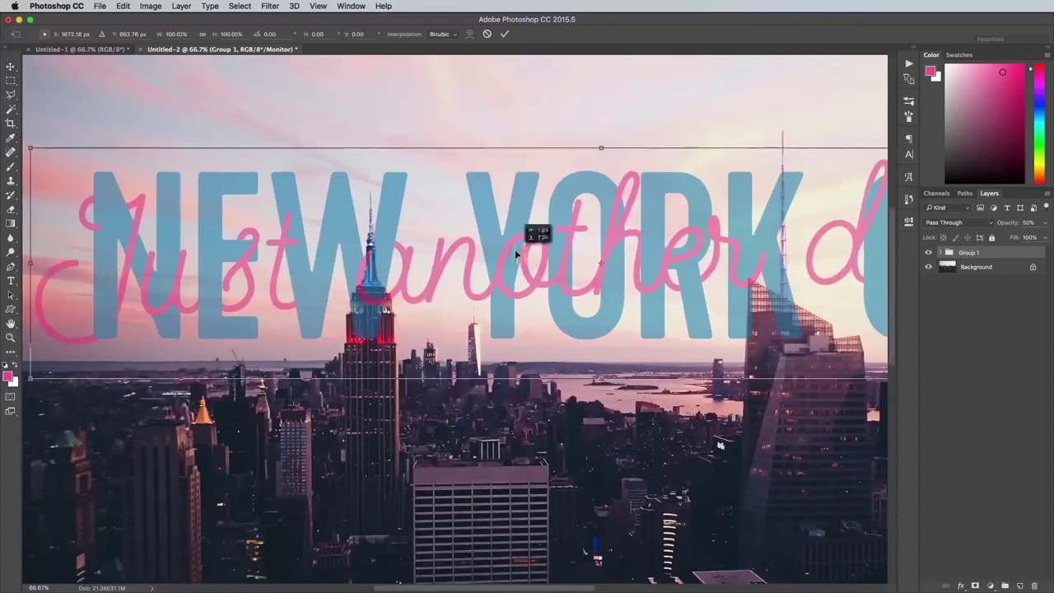
pyautogui.hotkey('shift', 'Left')
pyautogui.press('Left')
pyautogui.press('Left')
pyautogui.press('Left')
pyautogui.press('Left')
pyautogui.press('Left')
pyautogui.press('Left')
pyautogui.hscroll(5, 594, 274)
pyautogui.hscroll(6, 600, 275)
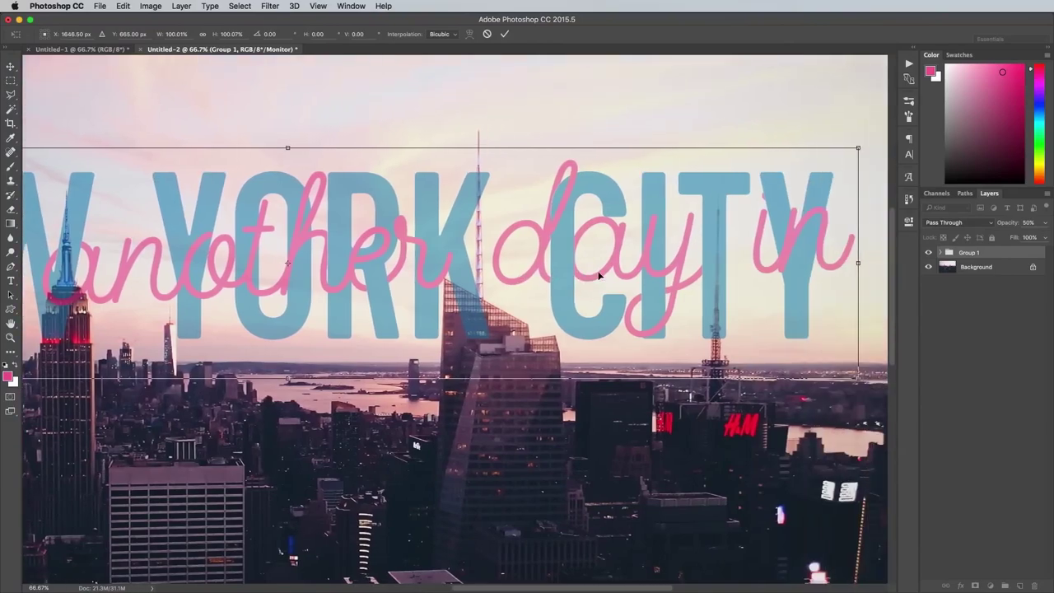
pyautogui.moveTo(855, 264); pyautogui.dragTo(857, 265)
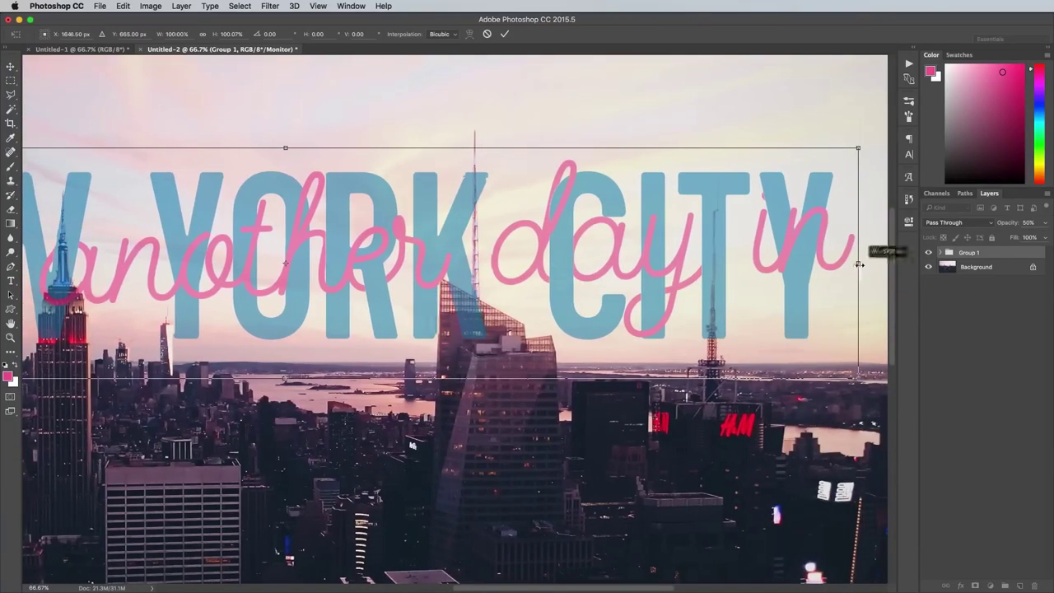
pyautogui.hscroll(-1, 746, 282)
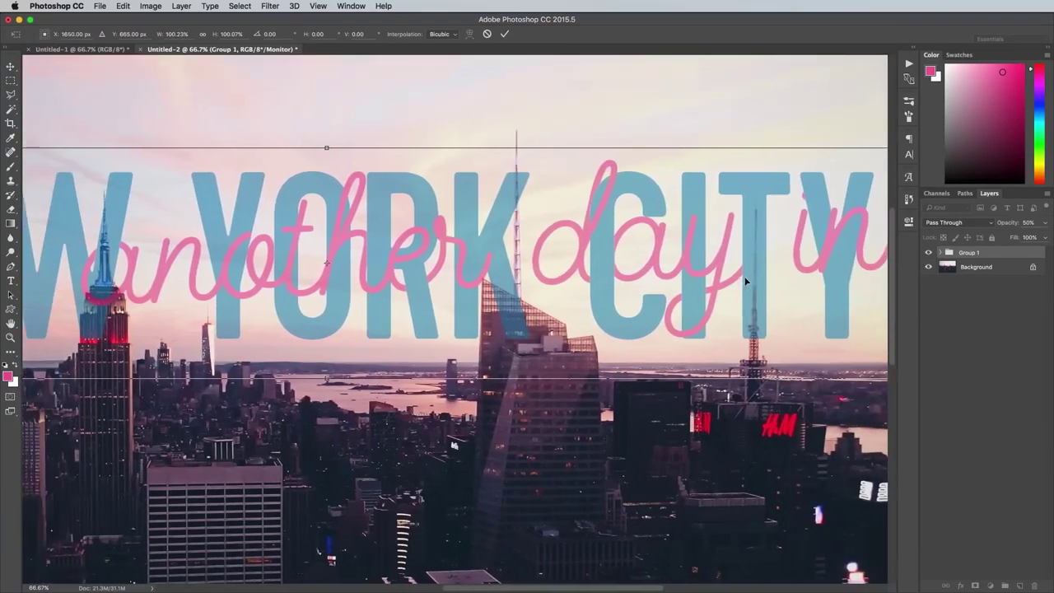
pyautogui.hscroll(-9, 745, 282)
pyautogui.hscroll(-1, 745, 282)
pyautogui.press('Return')
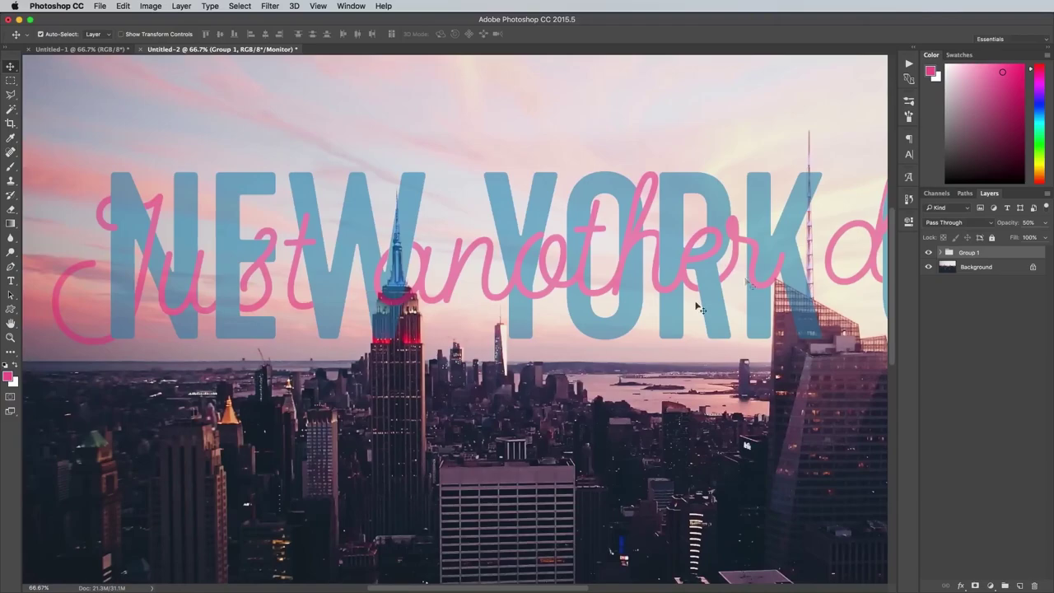
# Add a layer mask to Group 1 and Pen-trace the Empire State Building's top.
pyautogui.click(976, 585)
pyautogui.hotkey('ctrl', '+')
pyautogui.hotkey('ctrl', '+')
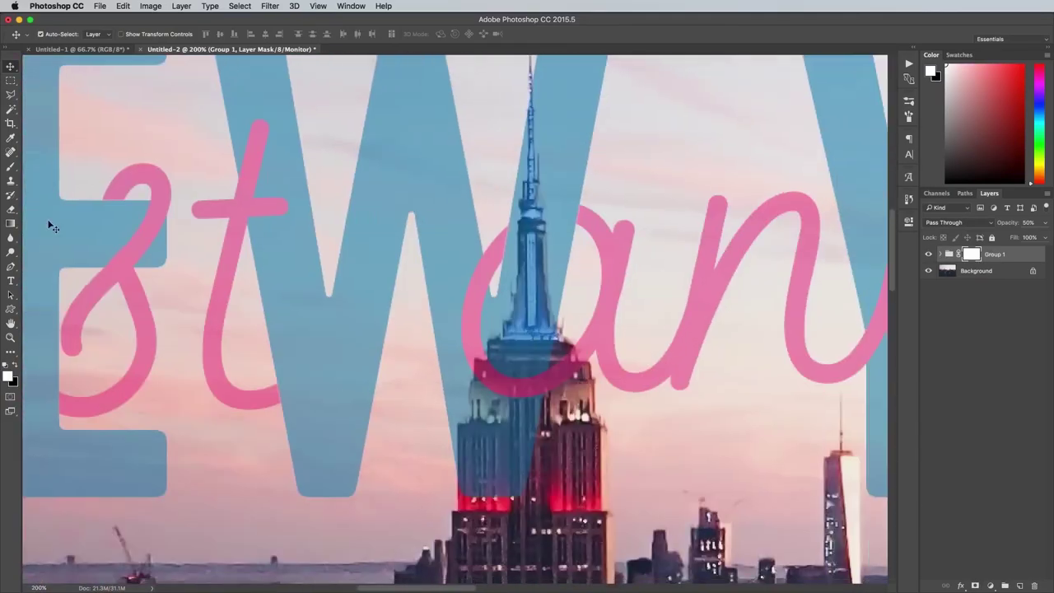
pyautogui.press('p')
pyautogui.hotkey('ctrl', '+')
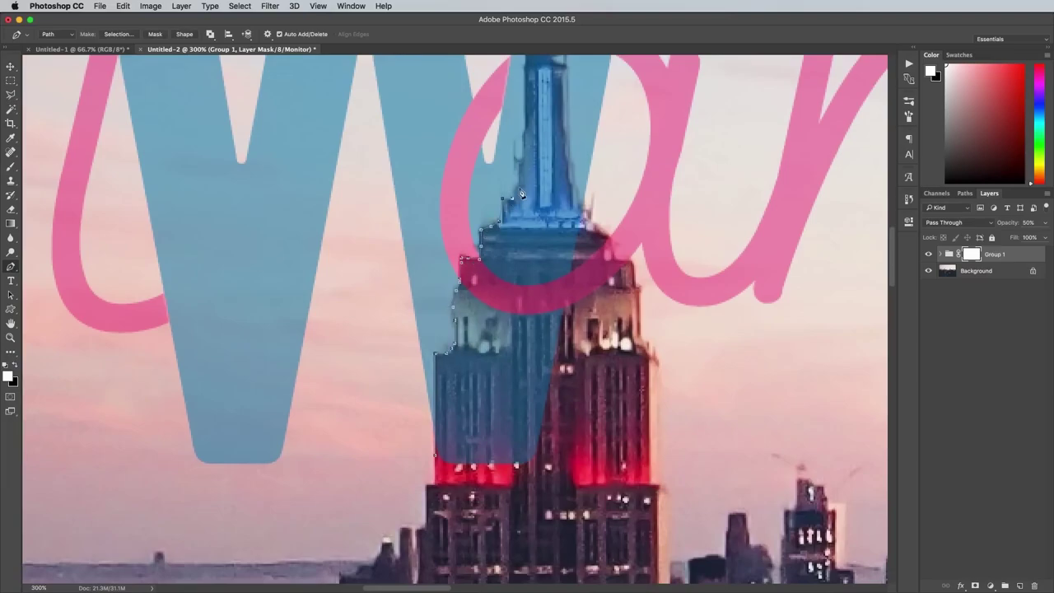
pyautogui.scroll(2, 521, 194)
pyautogui.scroll(4, 511, 297)
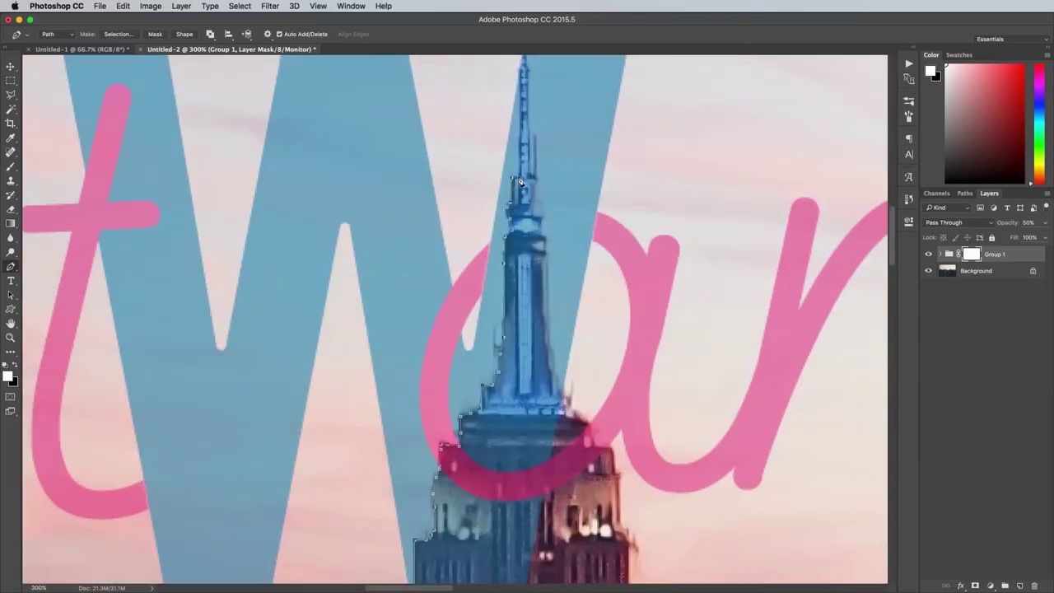
pyautogui.scroll(2, 520, 181)
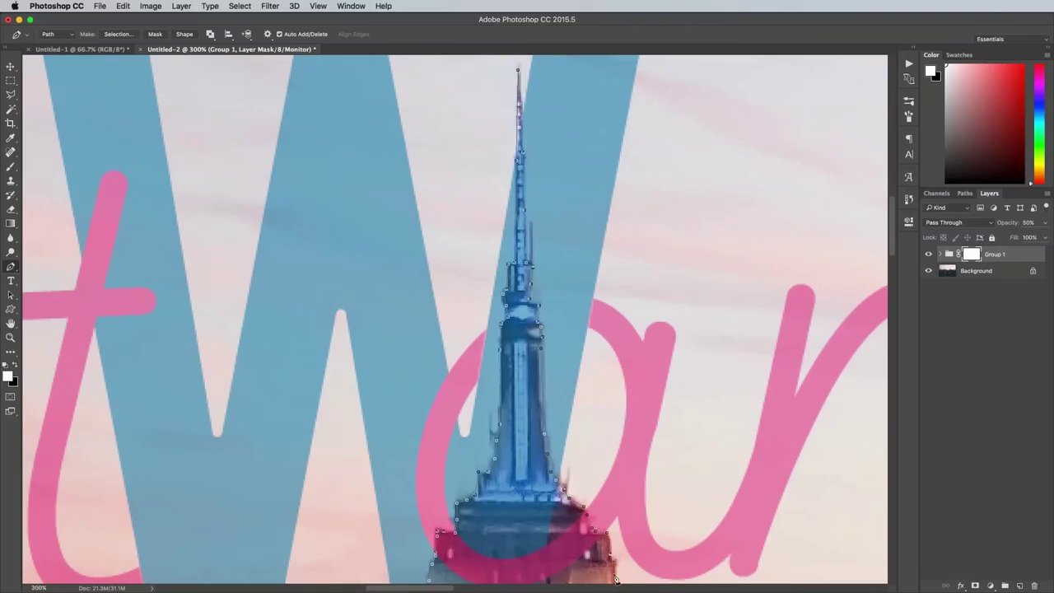
pyautogui.scroll(-6, 611, 560)
# Turn the traced building path into a selection, then load the script text's outline.
pyautogui.rightClick(543, 408)
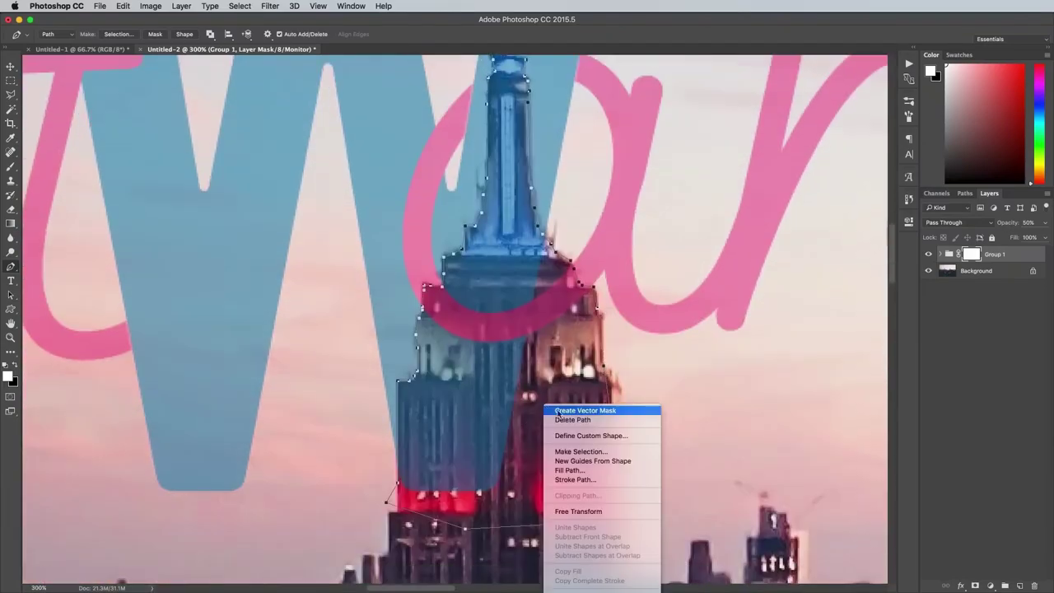
pyautogui.click(590, 451)
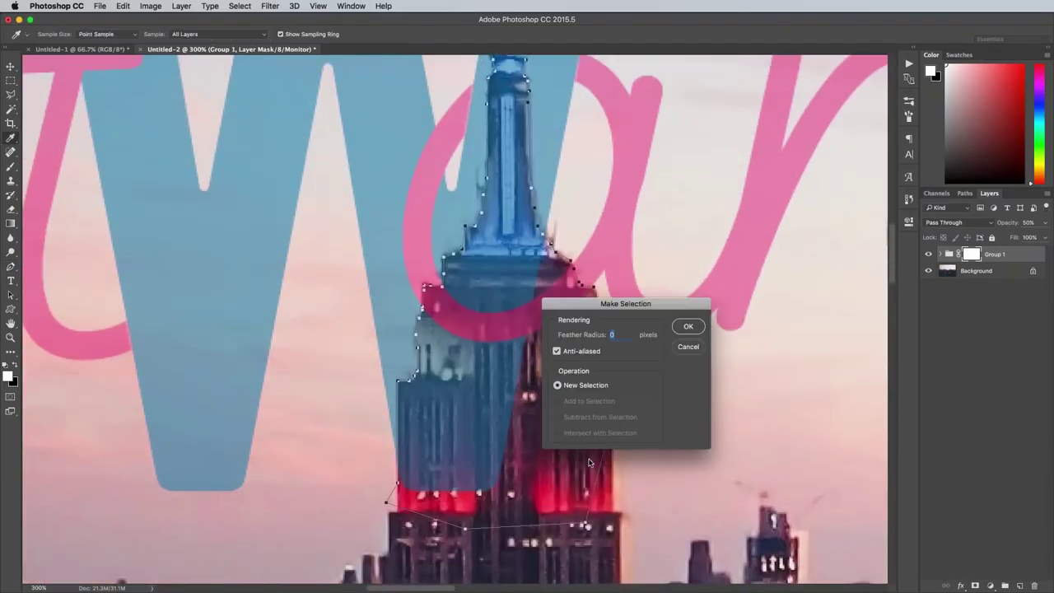
pyautogui.click(687, 328)
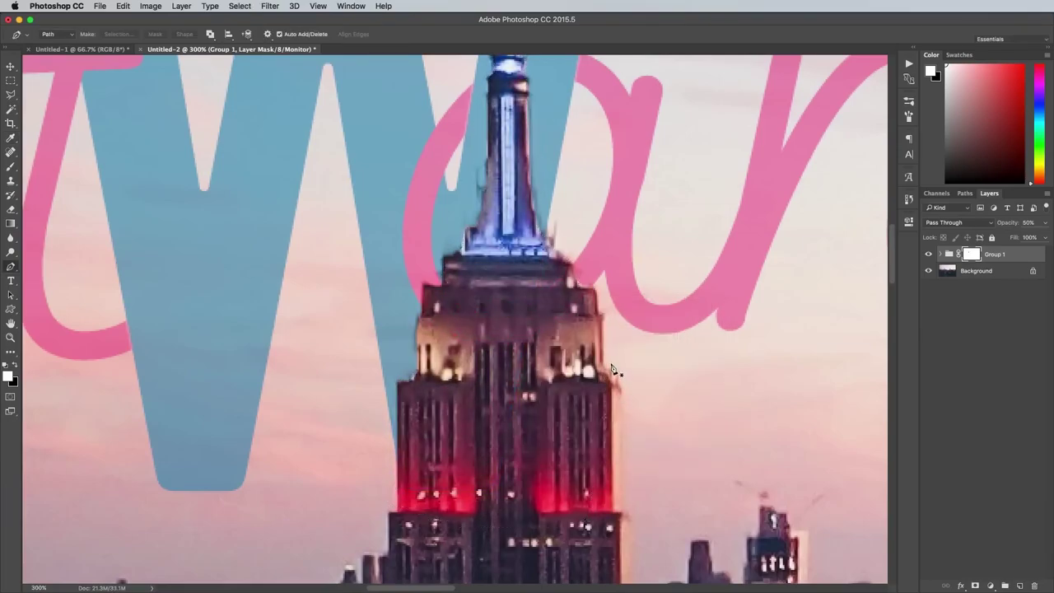
pyautogui.moveTo(637, 238)
pyautogui.mouseDown()
pyautogui.moveTo(631, 434)
pyautogui.moveTo(635, 299)
pyautogui.mouseUp()
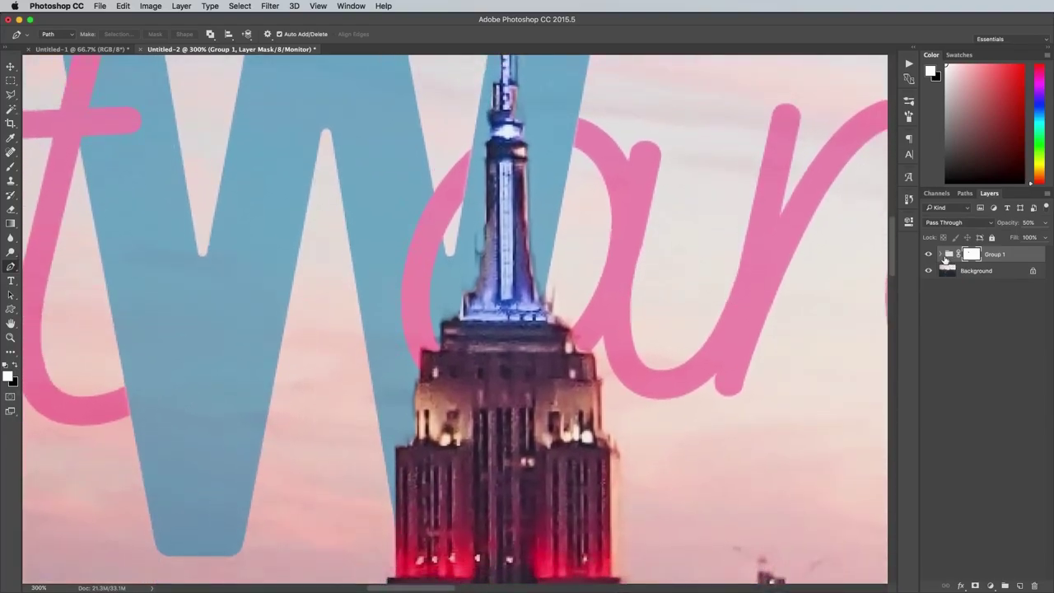
pyautogui.click(940, 254)
pyautogui.keyDown('super'); pyautogui.click(956, 287); pyautogui.keyUp('super')
pyautogui.scroll(5, 527, 280)
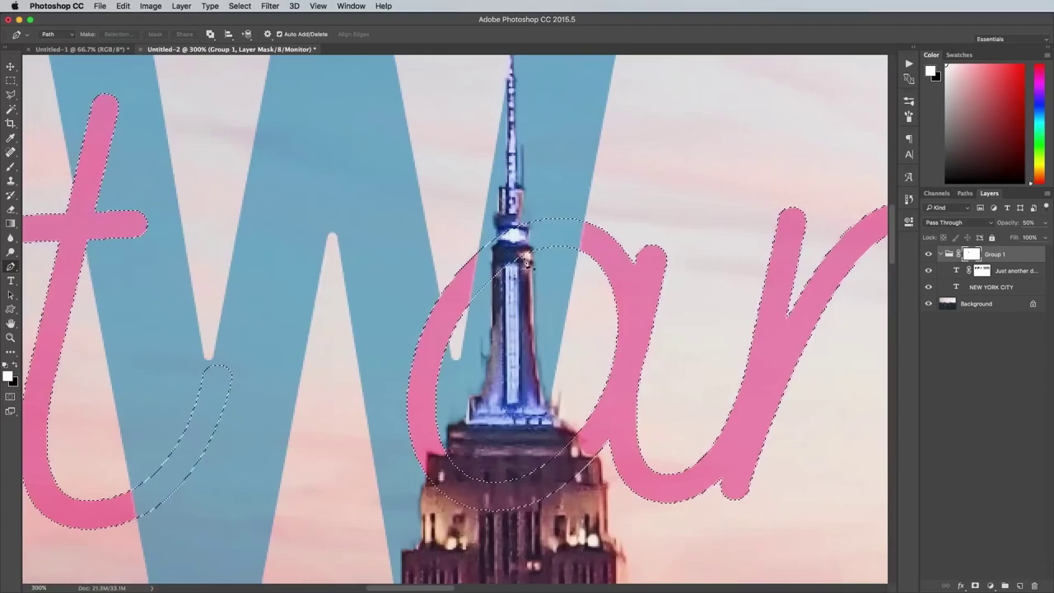
# Polygonal-lasso the spire area and move the group mask onto the script layer.
pyautogui.press('l')
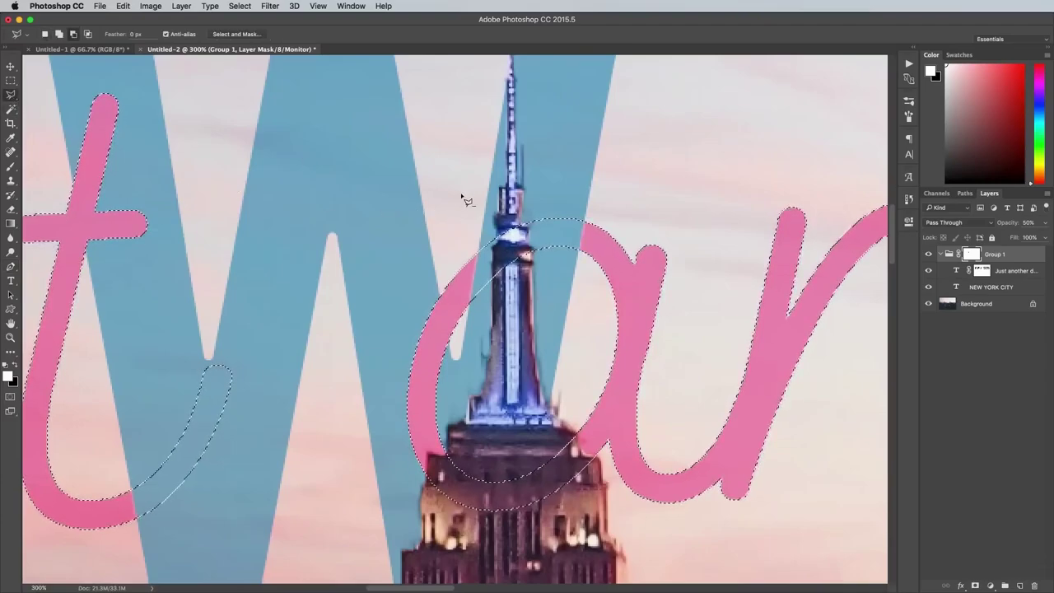
pyautogui.click(458, 330)
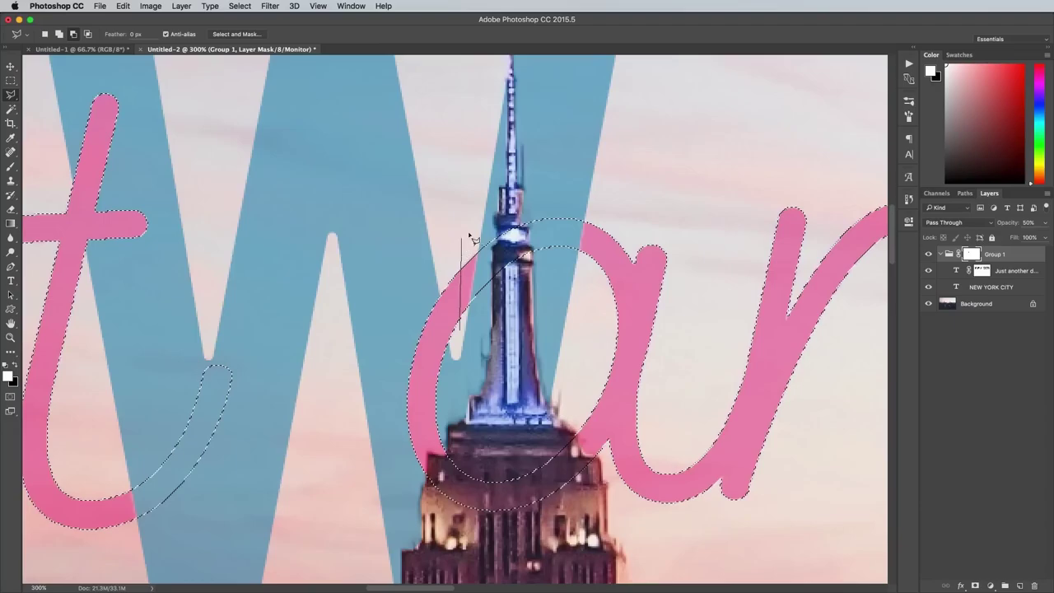
pyautogui.click(461, 332)
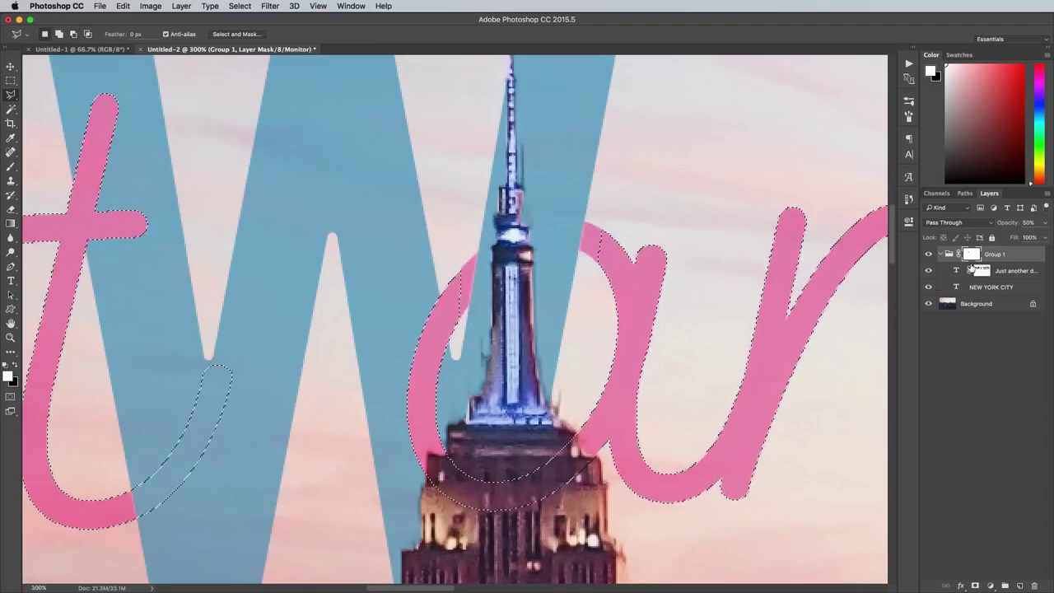
pyautogui.moveTo(974, 269); pyautogui.dragTo(960, 270)
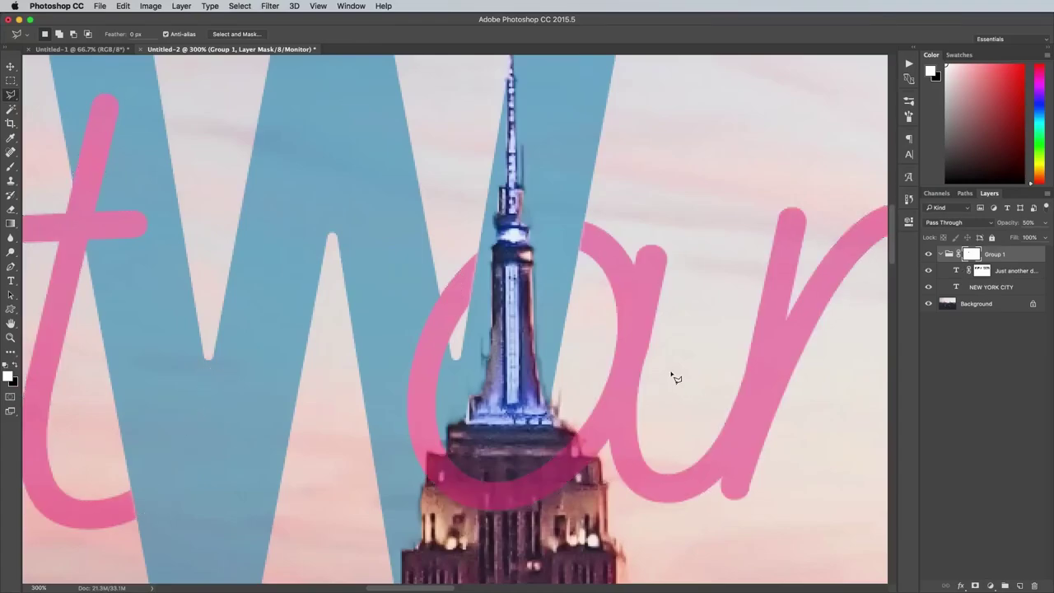
# Outline the glass building roof and hide the letter overlapping it.
pyautogui.moveTo(717, 372); pyautogui.dragTo(386, 288)
pyautogui.moveTo(602, 359); pyautogui.dragTo(480, 247)
pyautogui.moveTo(823, 248)
pyautogui.mouseDown()
pyautogui.moveTo(584, 365)
pyautogui.moveTo(329, 247)
pyautogui.moveTo(41, 150)
pyautogui.mouseUp()
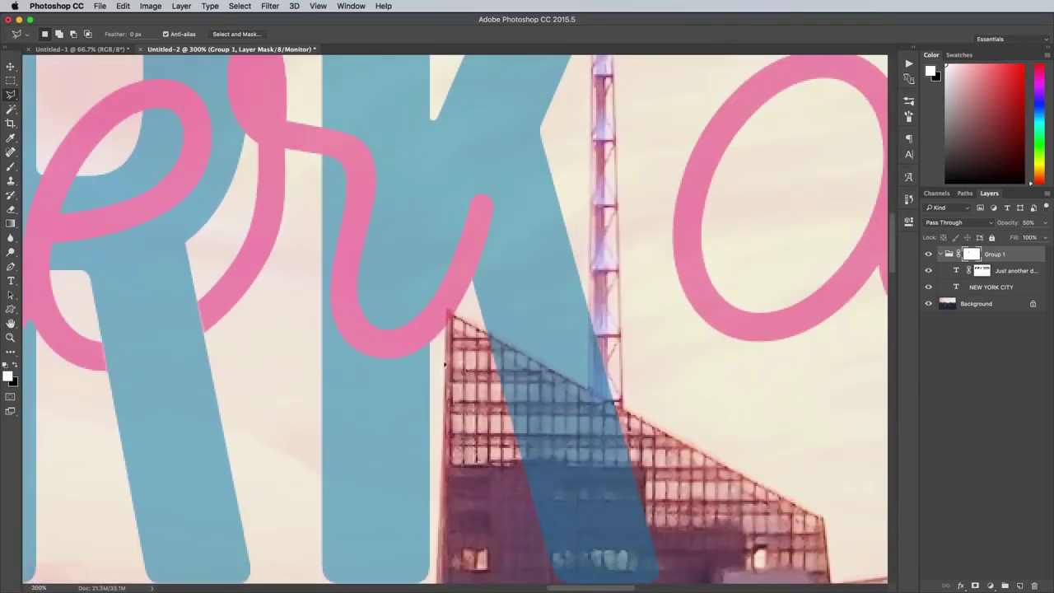
pyautogui.scroll(3, 620, 265)
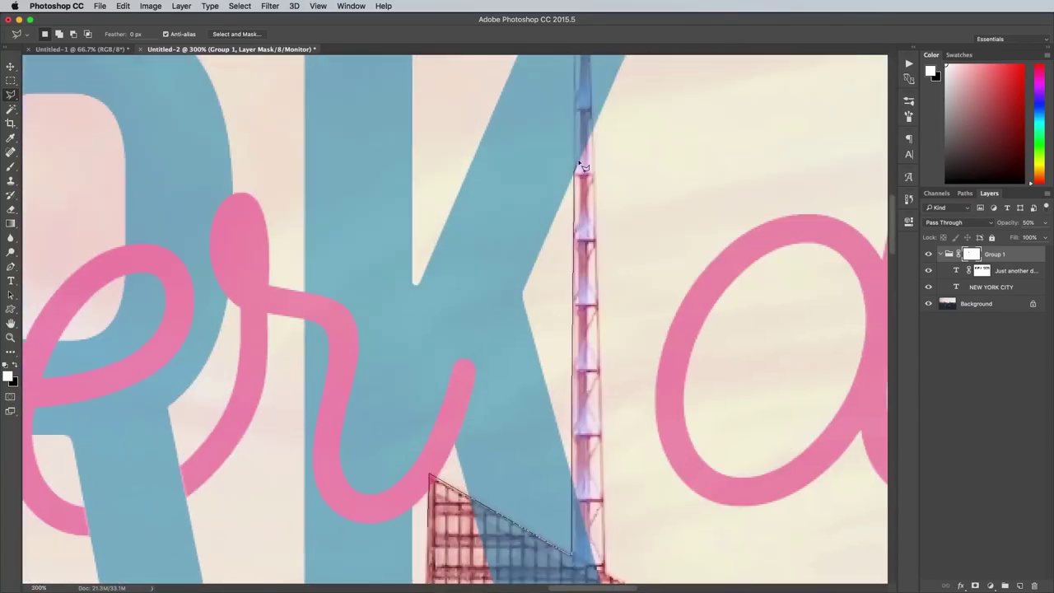
pyautogui.scroll(5, 576, 177)
pyautogui.scroll(-5, 574, 376)
pyautogui.click(563, 417)
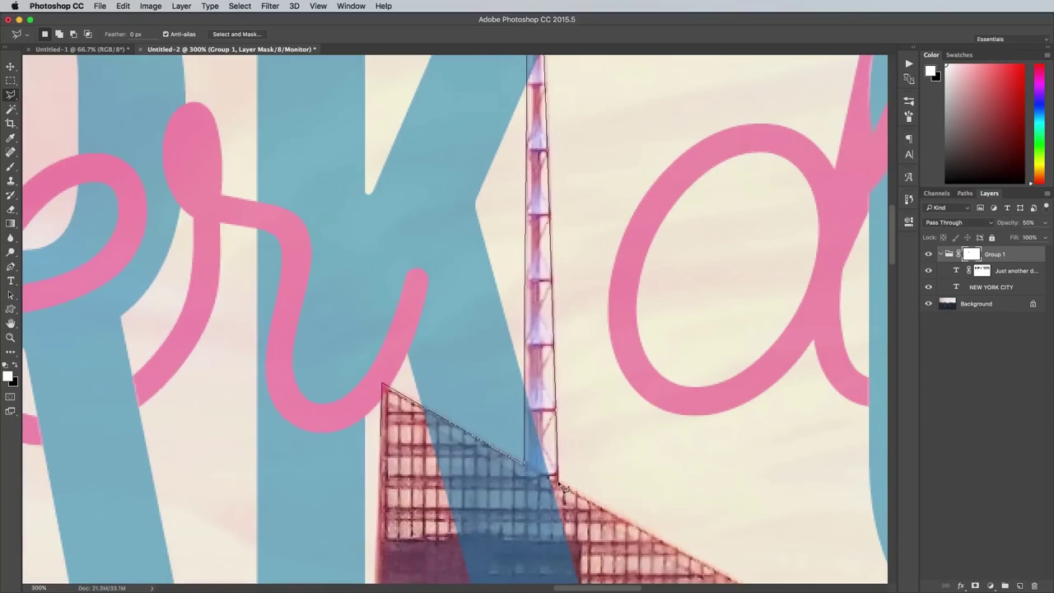
pyautogui.scroll(-3, 634, 374)
pyautogui.press('Return')
pyautogui.press('Delete')
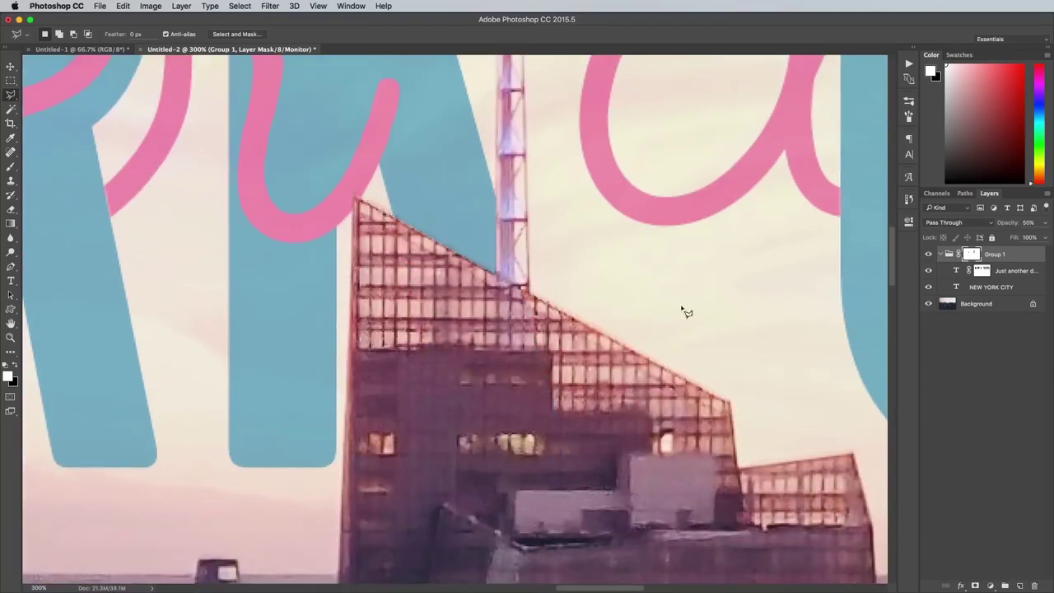
# Pen-trace the antenna behind CITY.
pyautogui.hscroll(5, 682, 308)
pyautogui.moveTo(661, 404); pyautogui.dragTo(335, 447)
pyautogui.press('p')
pyautogui.hscroll(3, 419, 405)
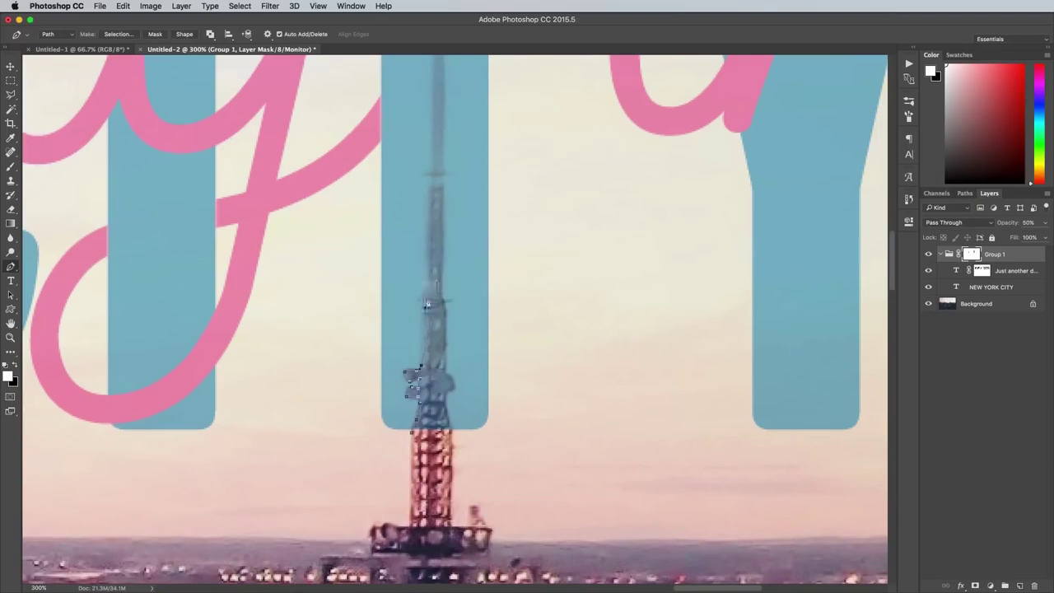
pyautogui.click(426, 305)
pyautogui.scroll(3, 426, 305)
pyautogui.click(447, 264)
pyautogui.scroll(5, 457, 173)
# Turn the antenna path into a selection to hide the overlapping letter, then zoom out.
pyautogui.scroll(-5, 458, 191)
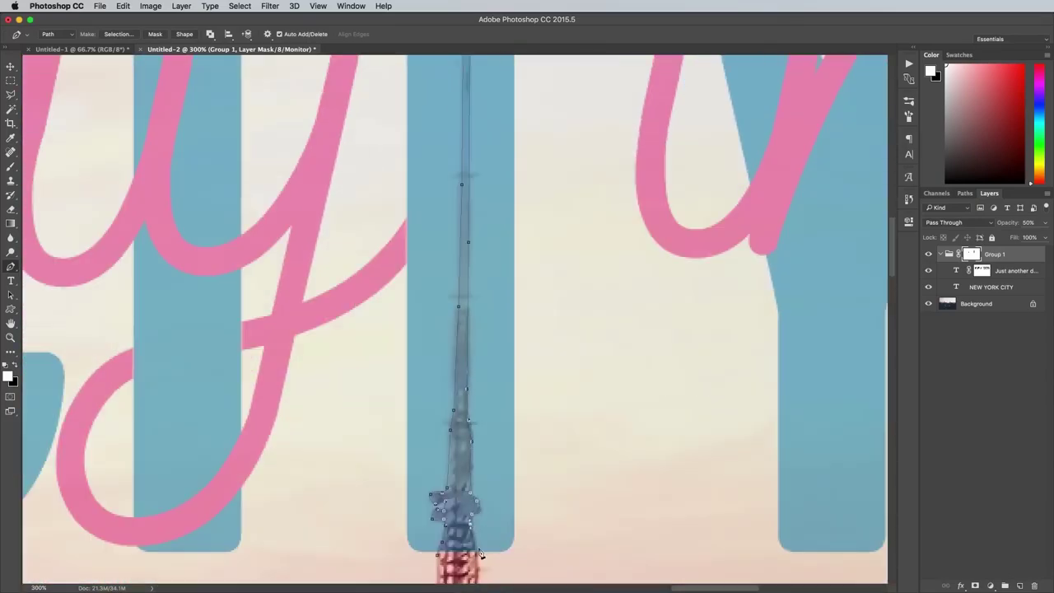
pyautogui.scroll(-5, 476, 533)
pyautogui.rightClick(479, 494)
pyautogui.click(510, 527)
pyautogui.press('Return')
pyautogui.hotkey('ctrl', '-')
pyautogui.hotkey('ctrl', '-')
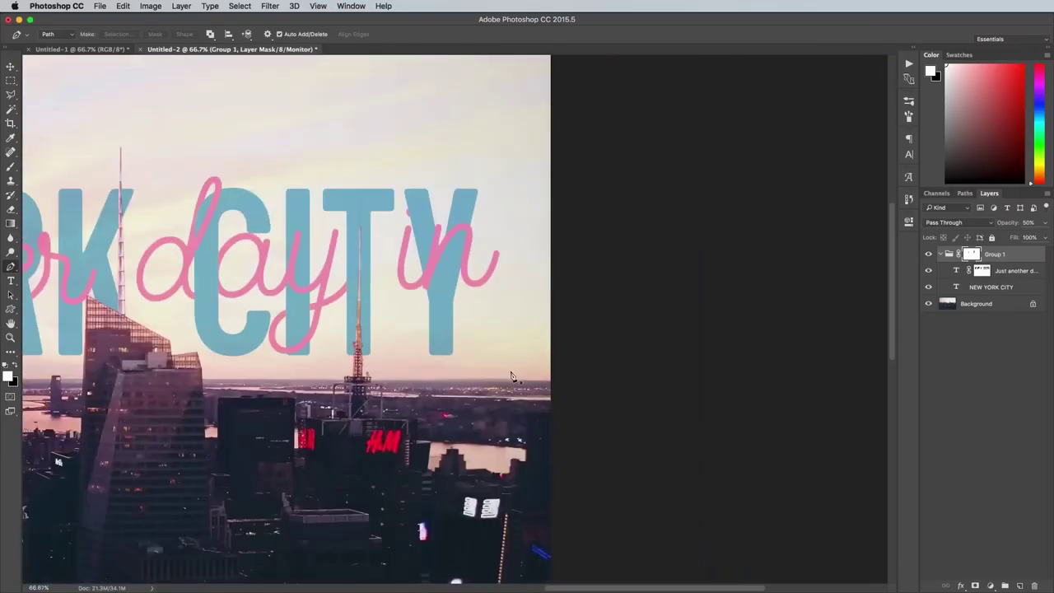
pyautogui.hotkey('ctrl', '-')
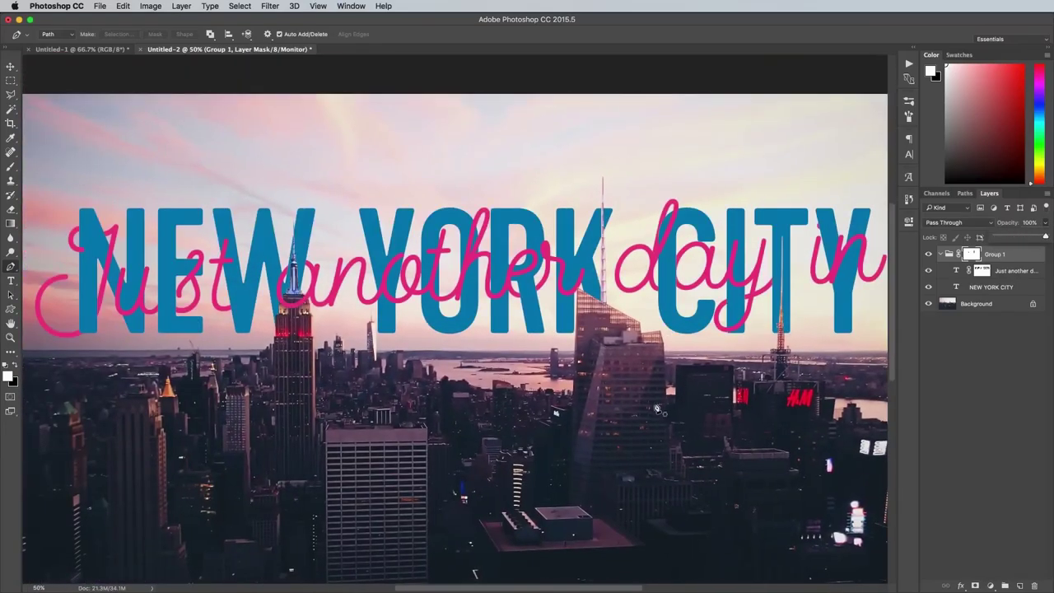
# Give the script layer a red Color Overlay sampled from the photo.
pyautogui.doubleClick(1013, 270)
pyautogui.click(978, 397)
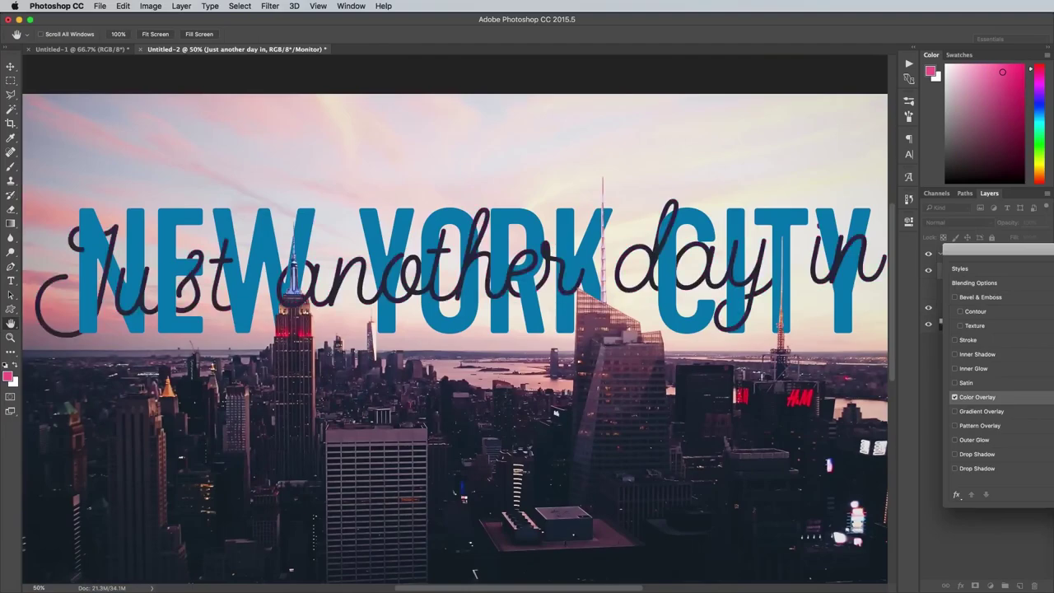
pyautogui.click(301, 338)
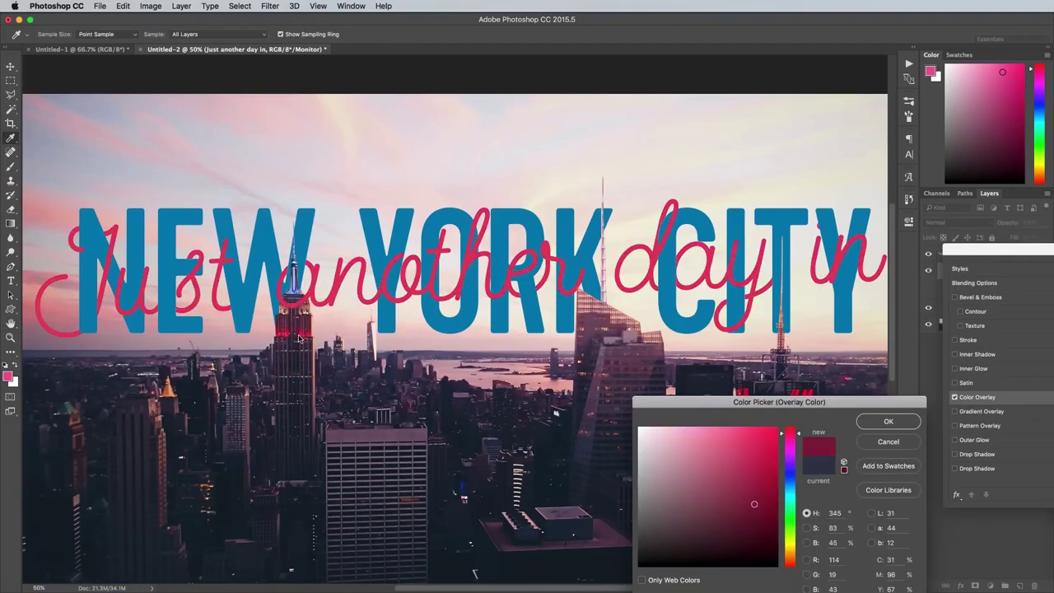
pyautogui.click(888, 421)
pyautogui.press('Return')
# Give NEW YORK CITY a dark purple Color Overlay sampled from the photo.
pyautogui.doubleClick(951, 308)
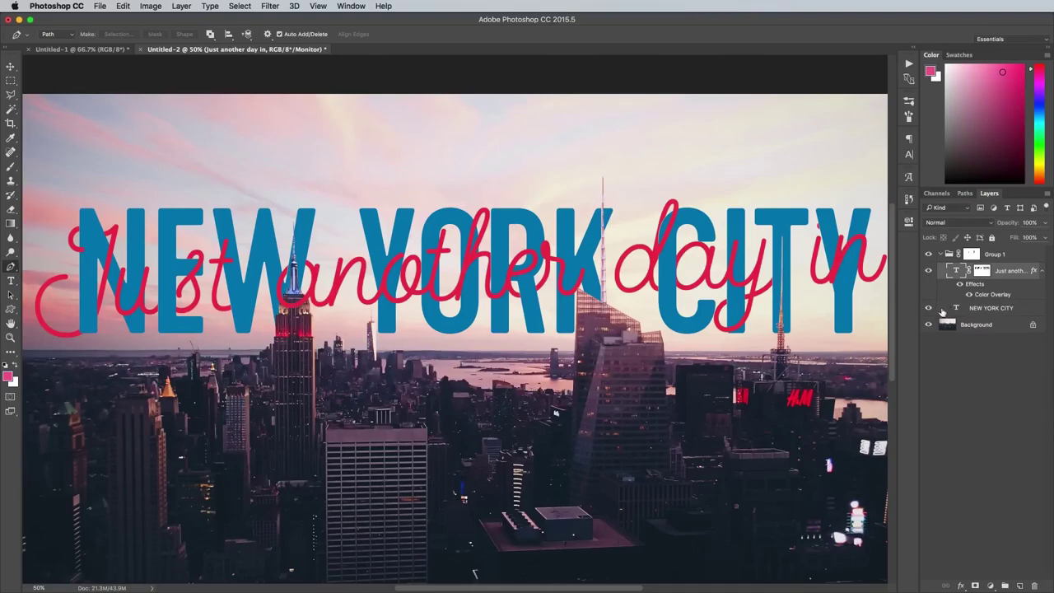
pyautogui.doubleClick(947, 310)
pyautogui.click(471, 495)
pyautogui.moveTo(471, 495); pyautogui.dragTo(557, 525)
pyautogui.moveTo(393, 382); pyautogui.dragTo(408, 377)
pyautogui.moveTo(796, 481); pyautogui.dragTo(799, 478)
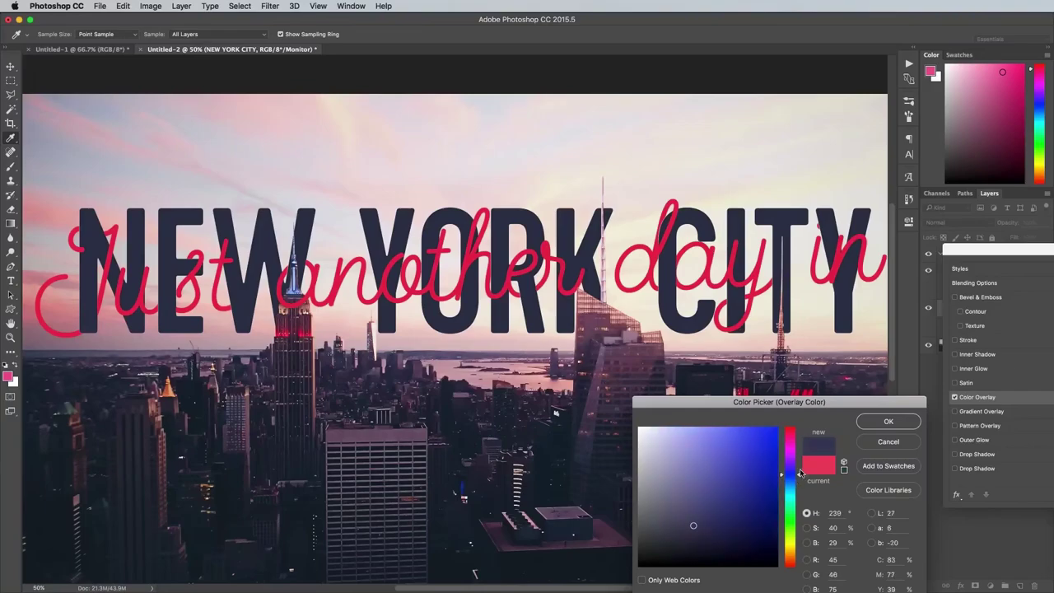
pyautogui.click(888, 422)
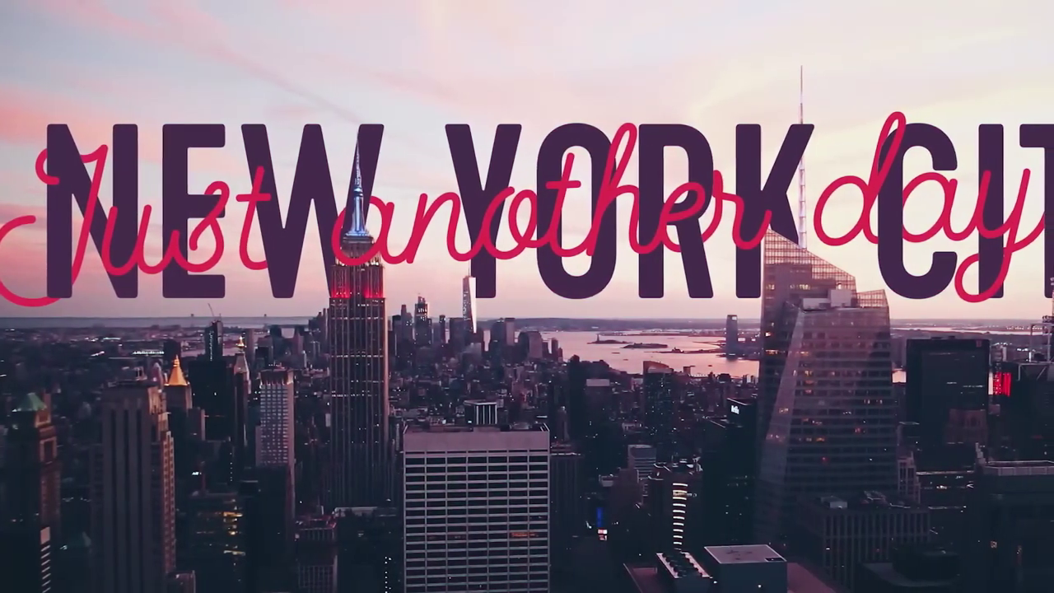